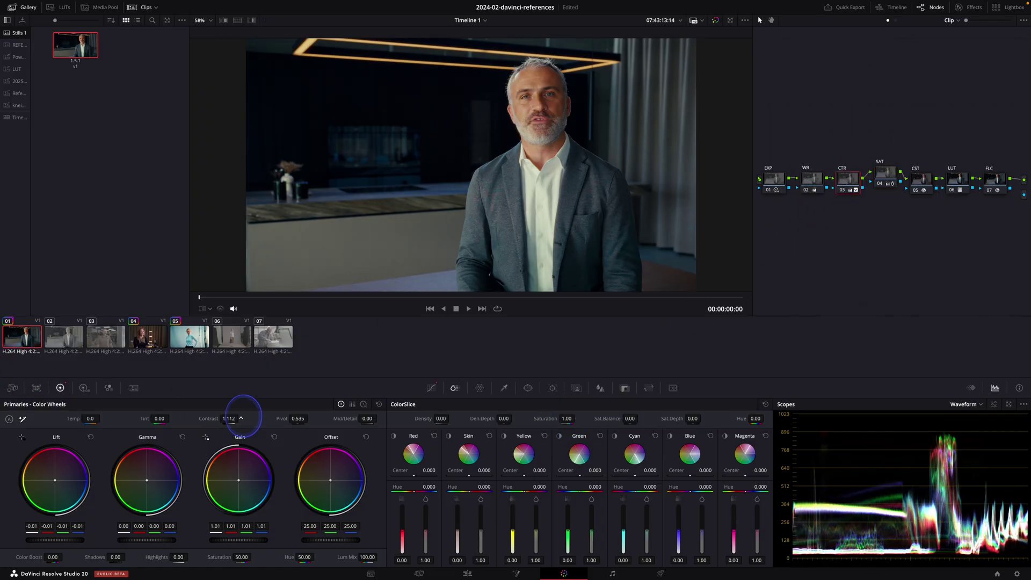
Step: Set the contrast of the CTR node on clip 01 to 1.092
drag(240, 418, 232, 418)
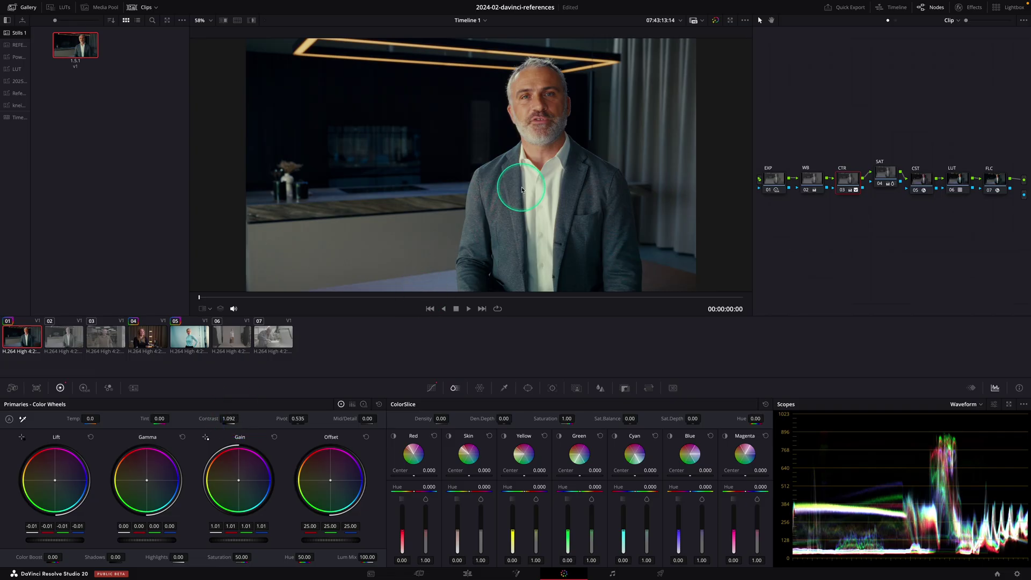
Step: Compare the two grade versions of clip 01 in the enlarged viewer by switching repeatedly between them, then restore the normal layout
key(shift+f)
key(z)
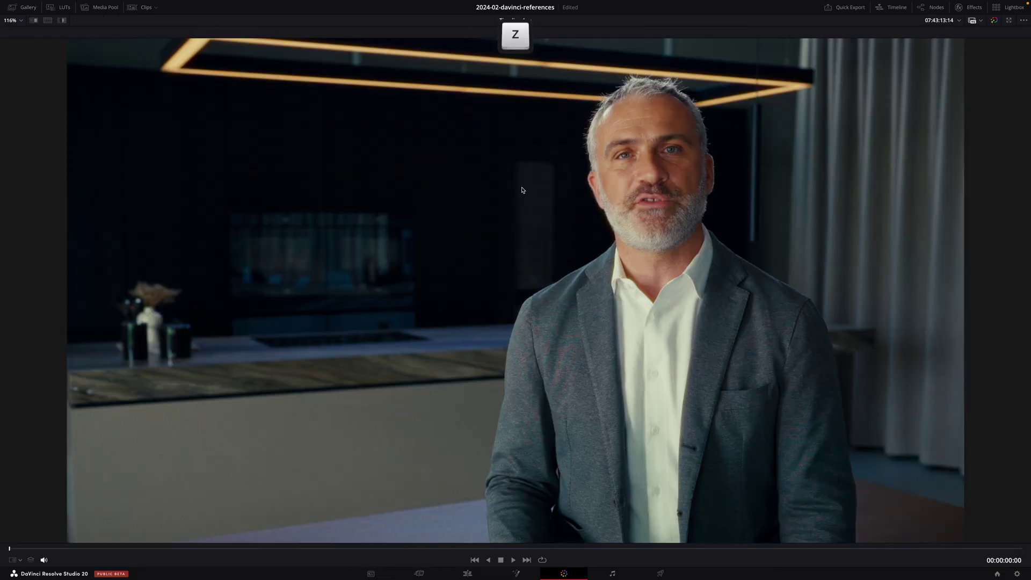
key(super+n)
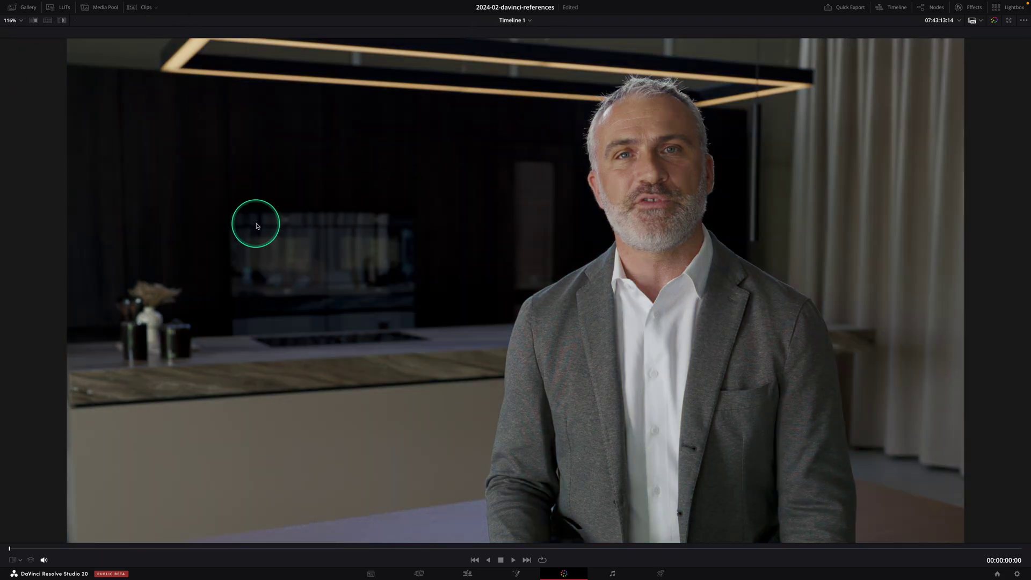
key(super+n)
key(super+n)
key(super+n)
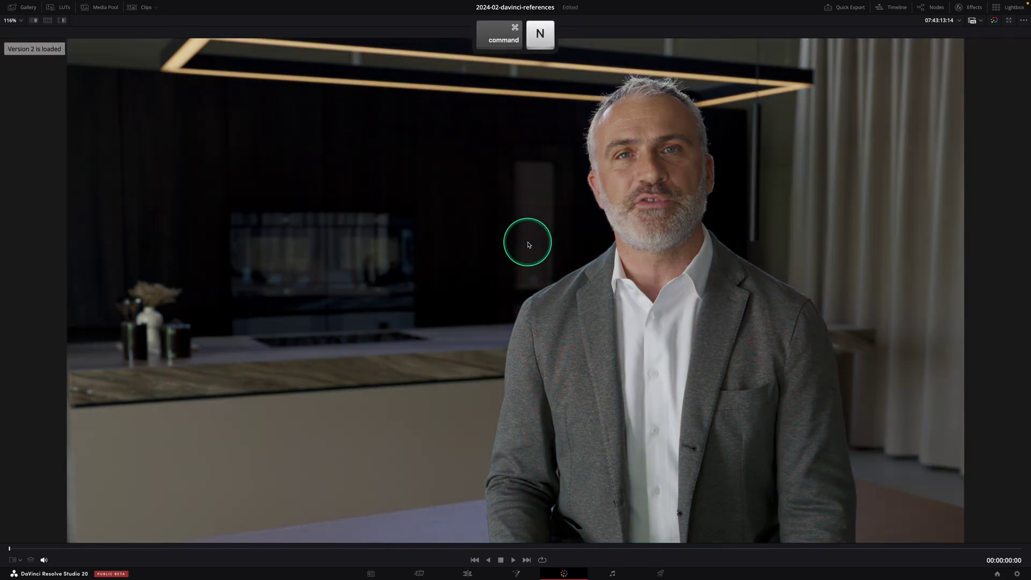
key(super+n)
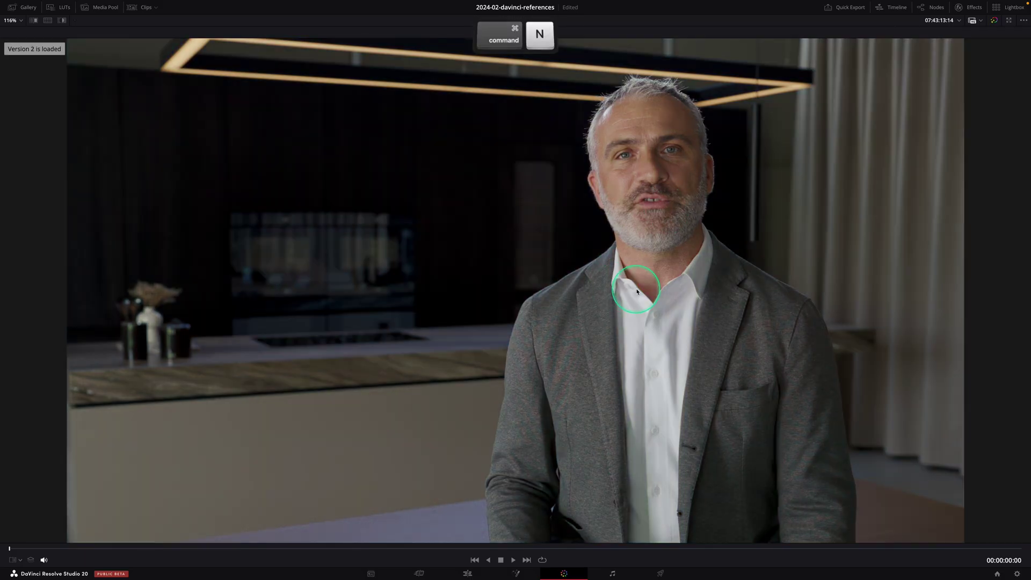
key(super+n)
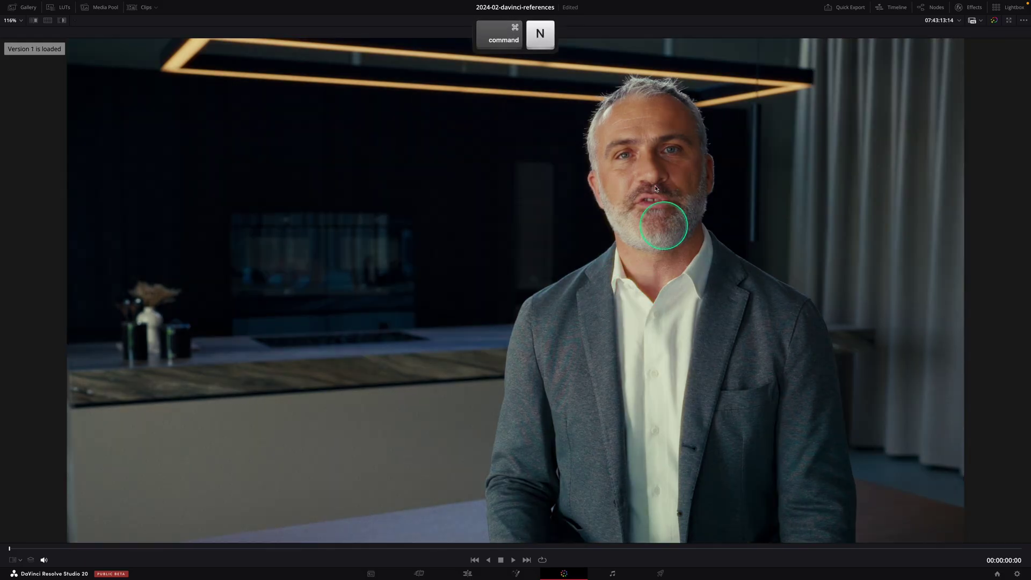
key(shift+f)
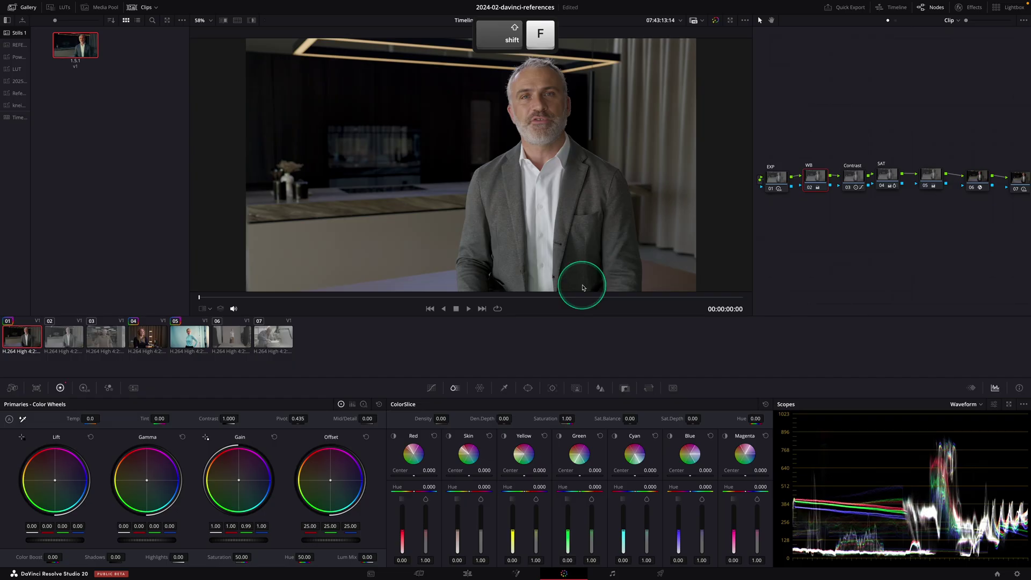
Step: Copy the grade of clip 01 onto clip 02 and create a new local version for clip 02
click(63, 337)
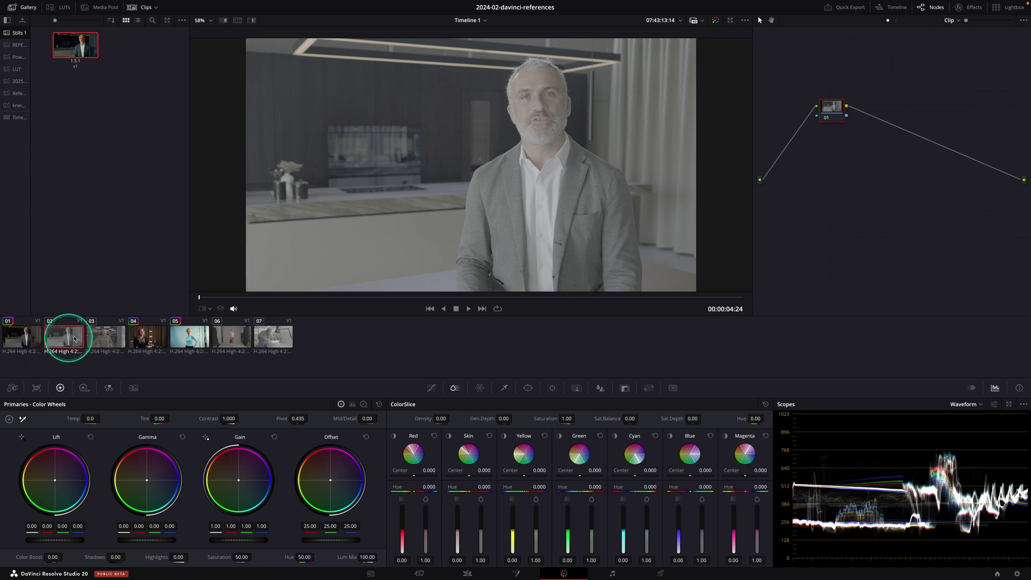
click(19, 337)
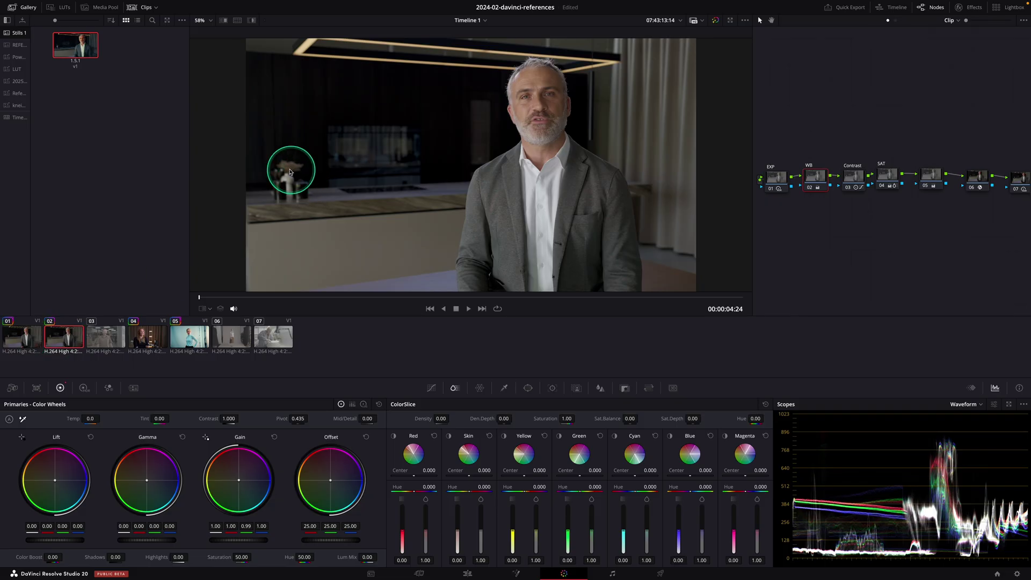
right_click(59, 339)
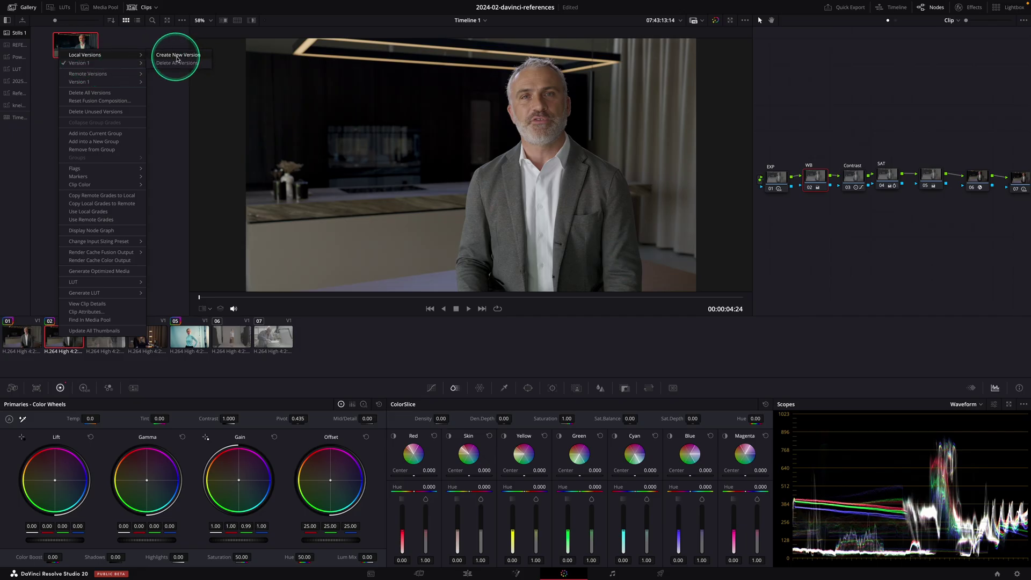
click(412, 225)
key(super+y)
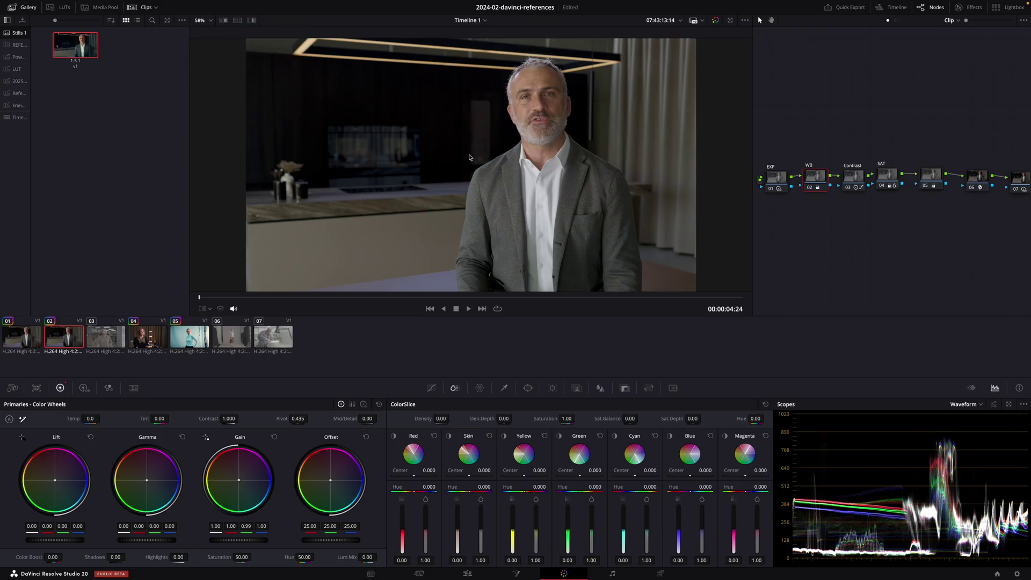
Step: Switch clip 02 between Version 1 and Version 2, finishing with Version 2 loaded
key(super+n)
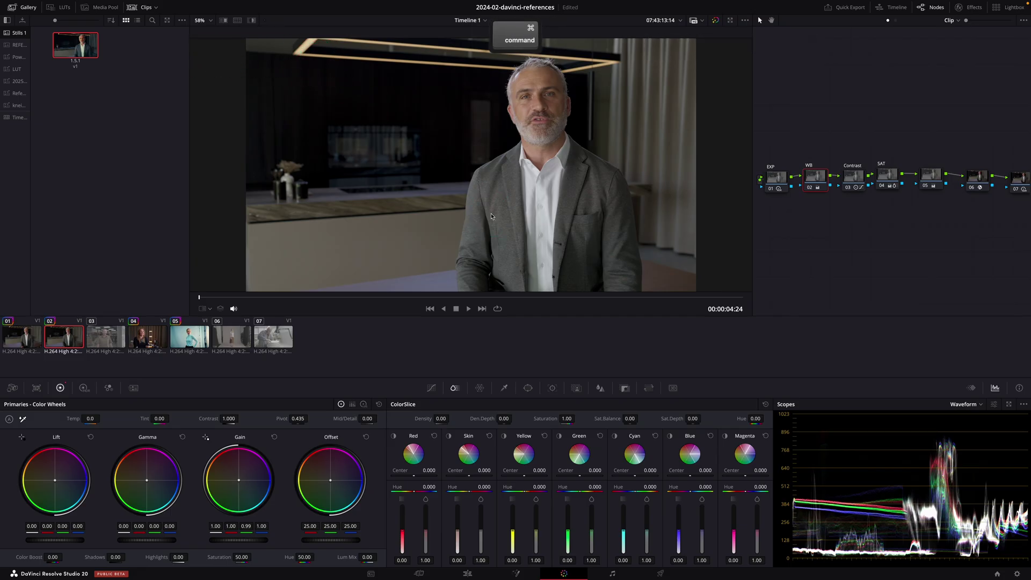
key(super+n)
click(466, 245)
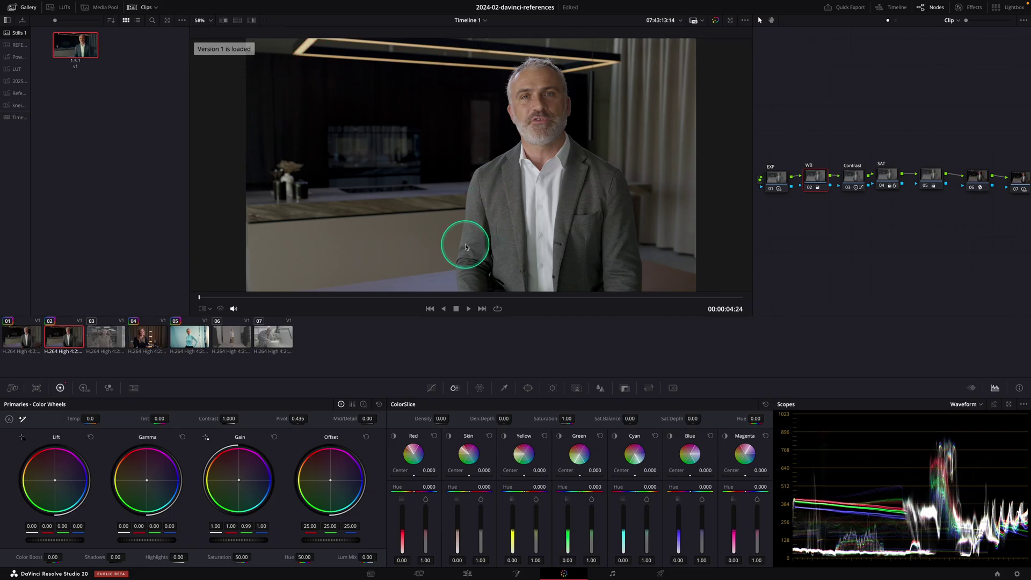
key(super+n)
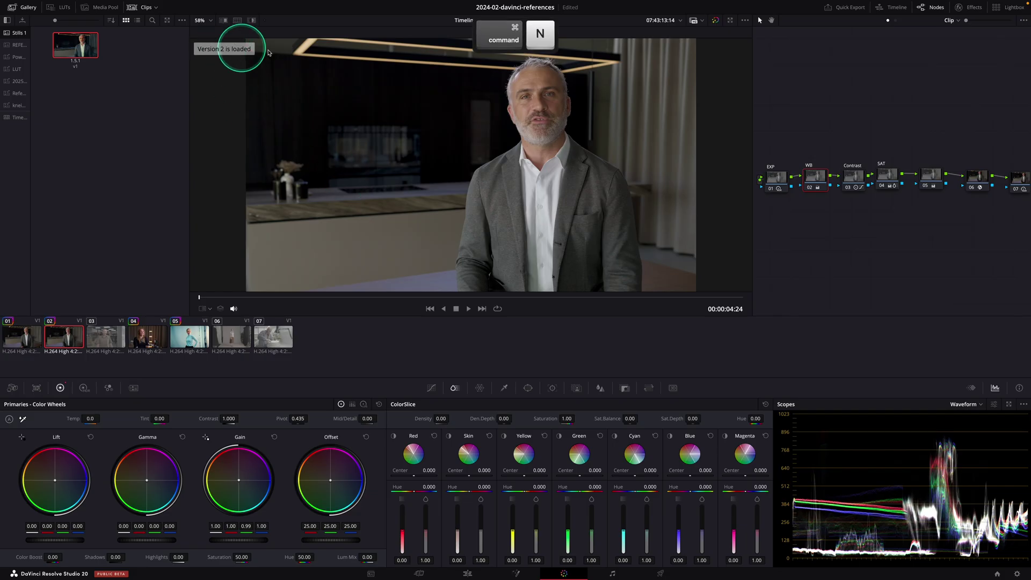
Step: In Version 2, adjust the Contrast node's contrast and shift the WB node's gain to red 0.98, green 0.99 and blue 1.03
click(557, 188)
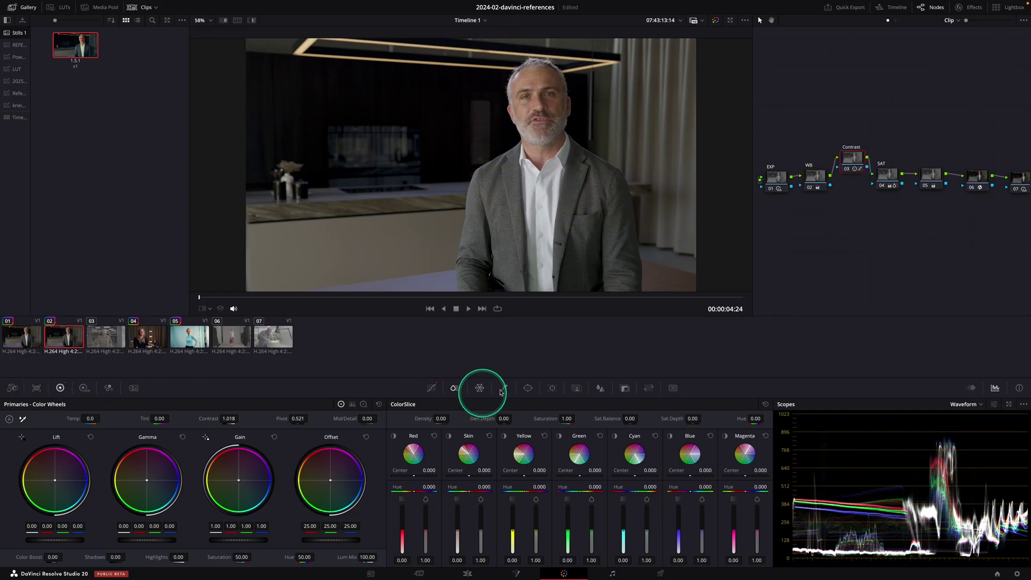
drag(230, 419, 240, 417)
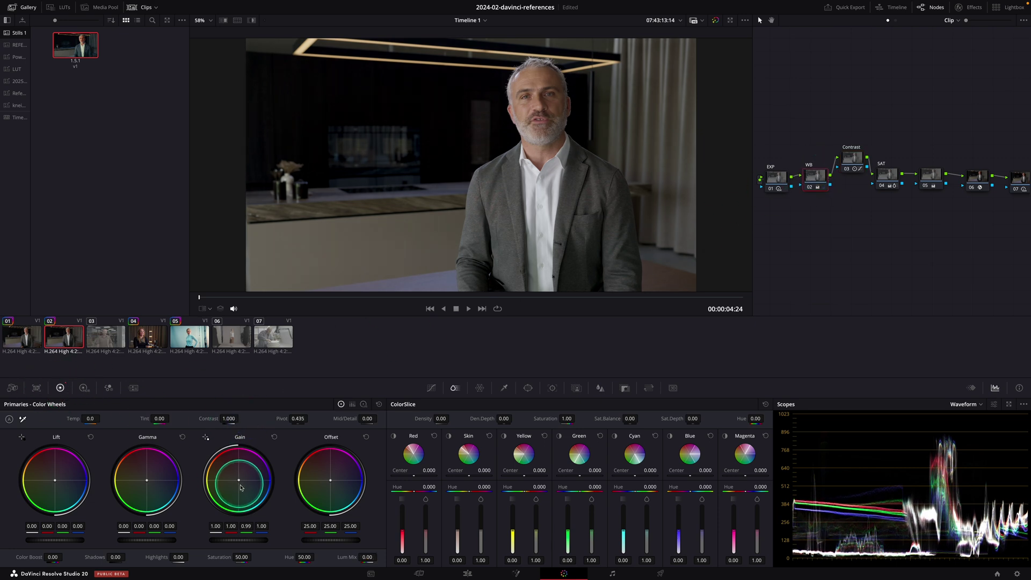
drag(238, 480, 239, 480)
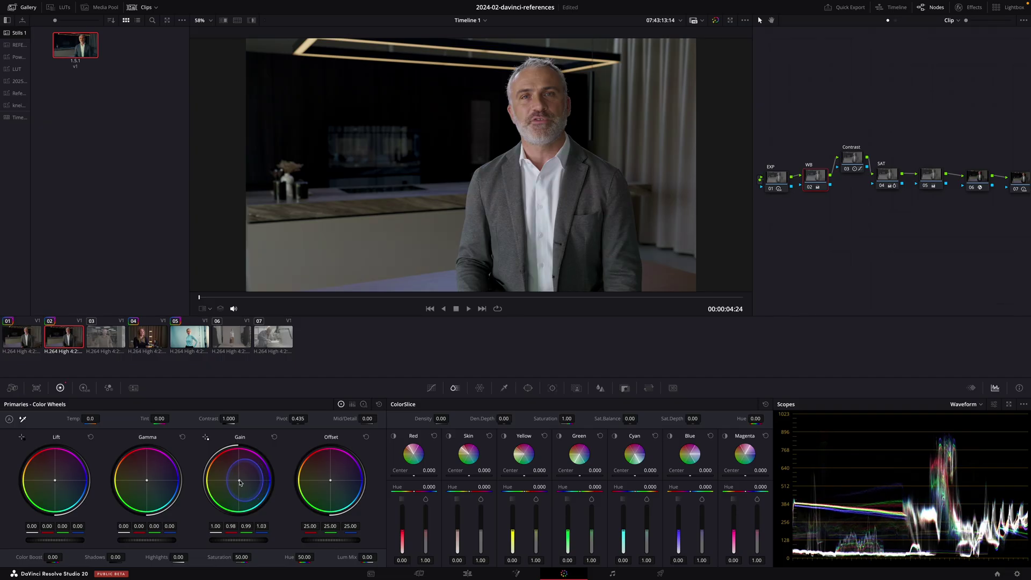
click(891, 174)
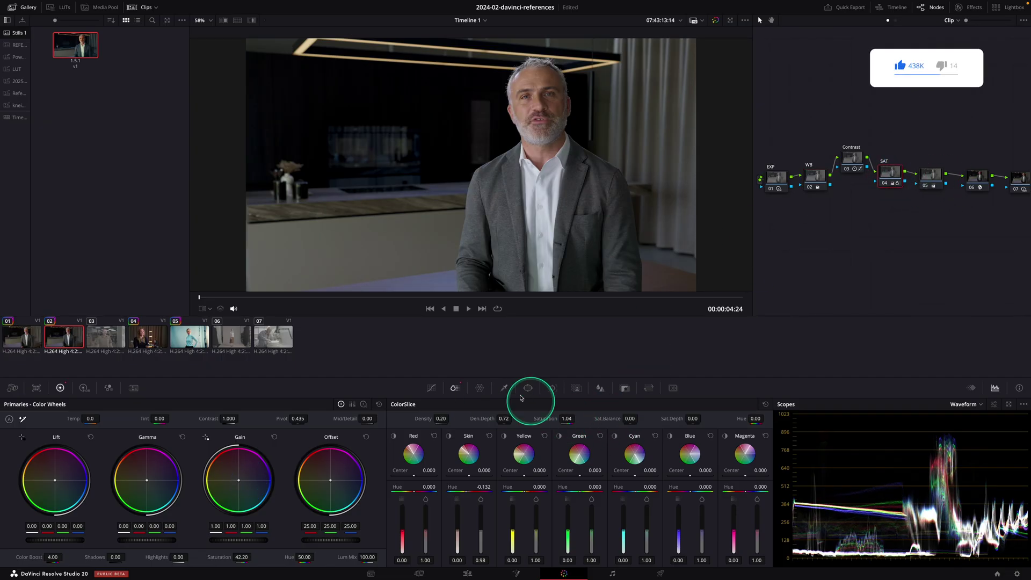
Step: Compare the original and modified grades of clip 02 by switching repeatedly between Version 1 and Version 2
key(super+n)
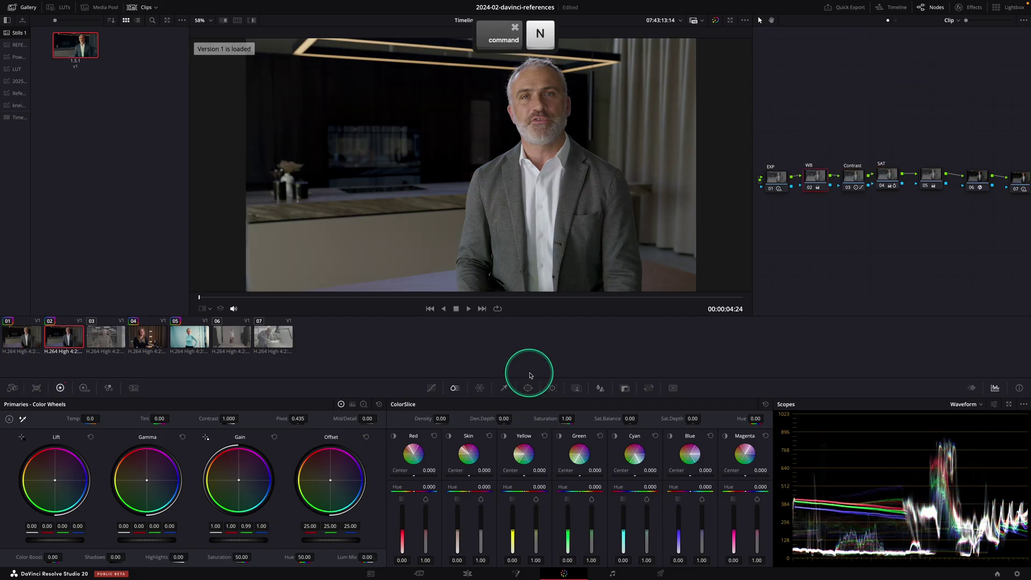
key(super+n)
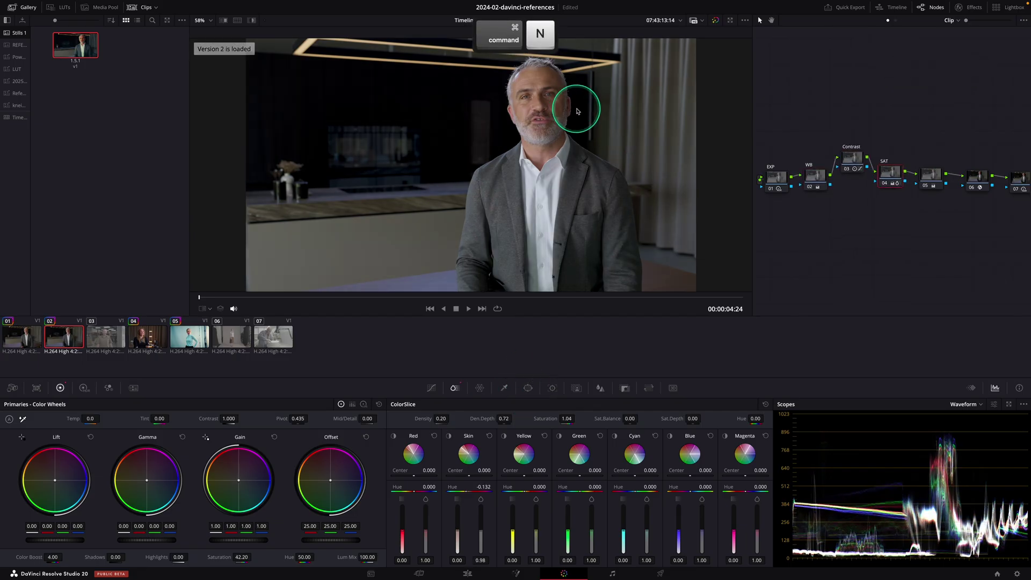
key(super+n)
key(super+n)
key(super+n)
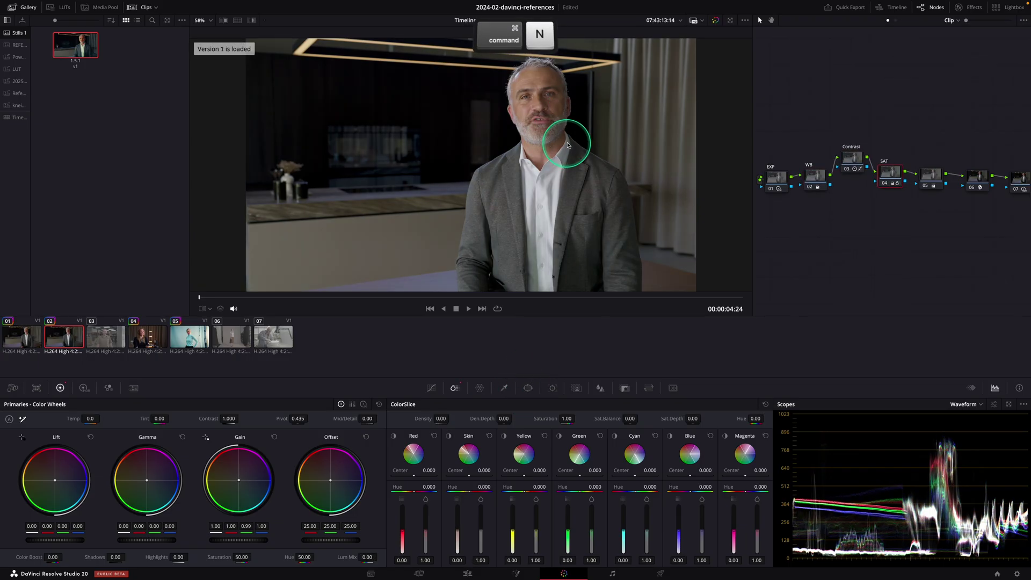
key(super+n)
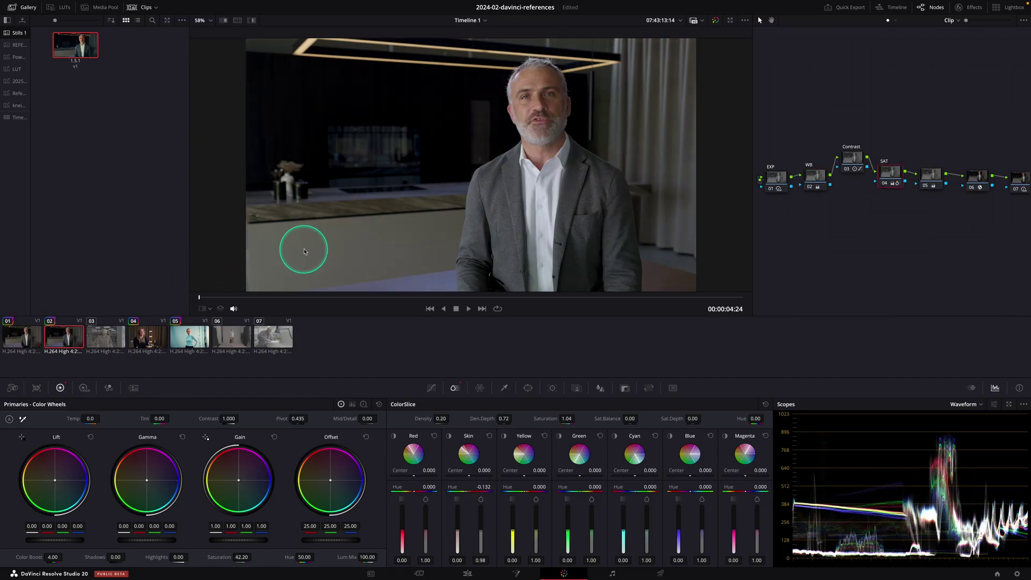
key(super+n)
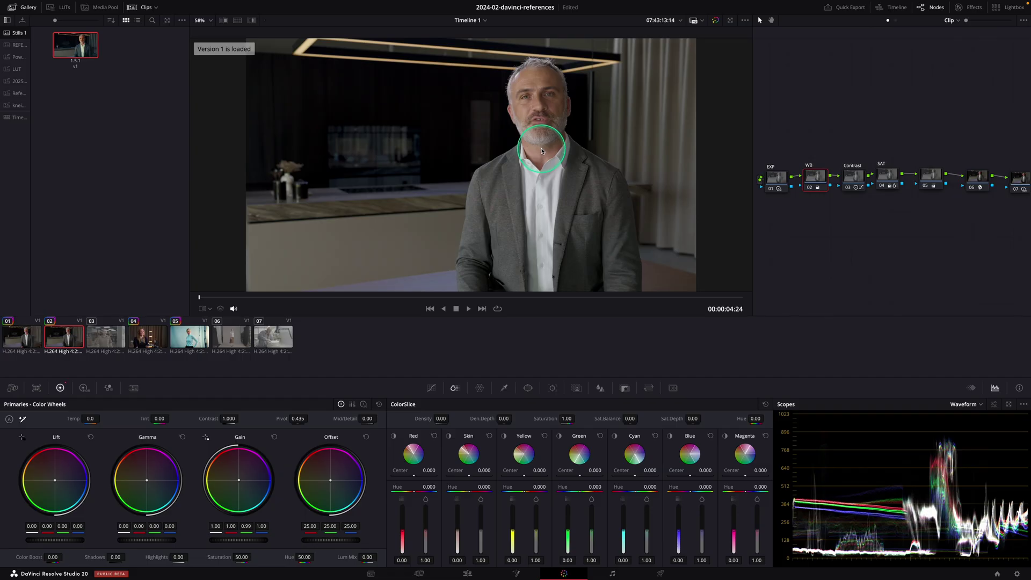
key(super+n)
key(super+n)
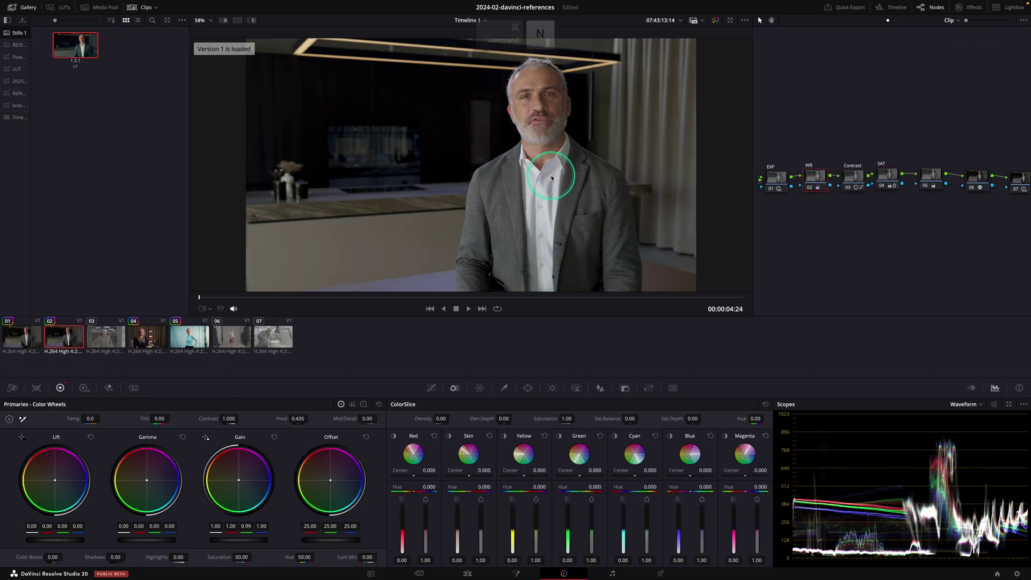
key(super+n)
key(super+n)
key(super+n)
key(super+n)
Step: Try a lower global exposure on the EXP node with the High Dynamic Range color wheels
drag(776, 180, 782, 207)
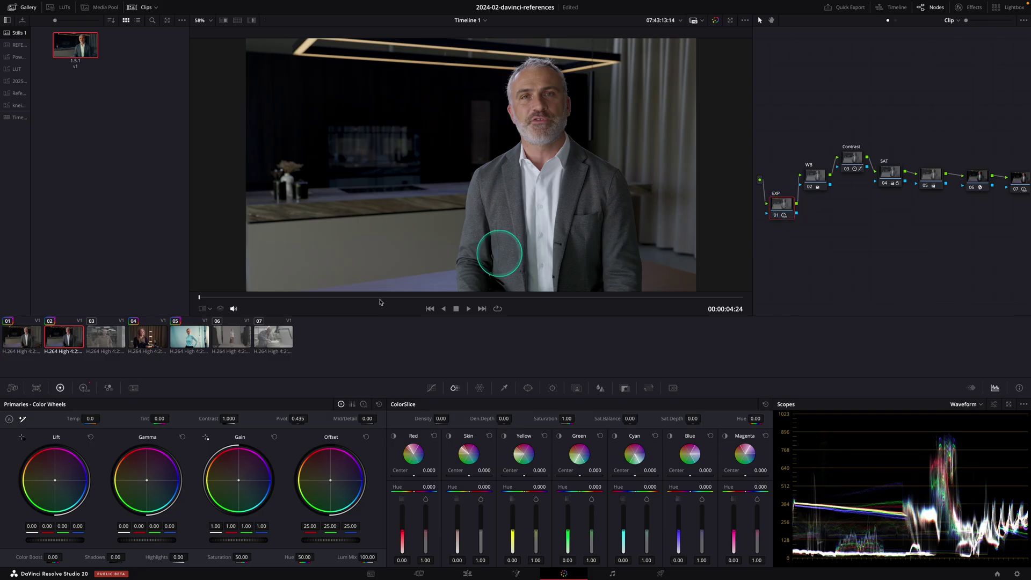
click(84, 388)
drag(317, 524, 207, 530)
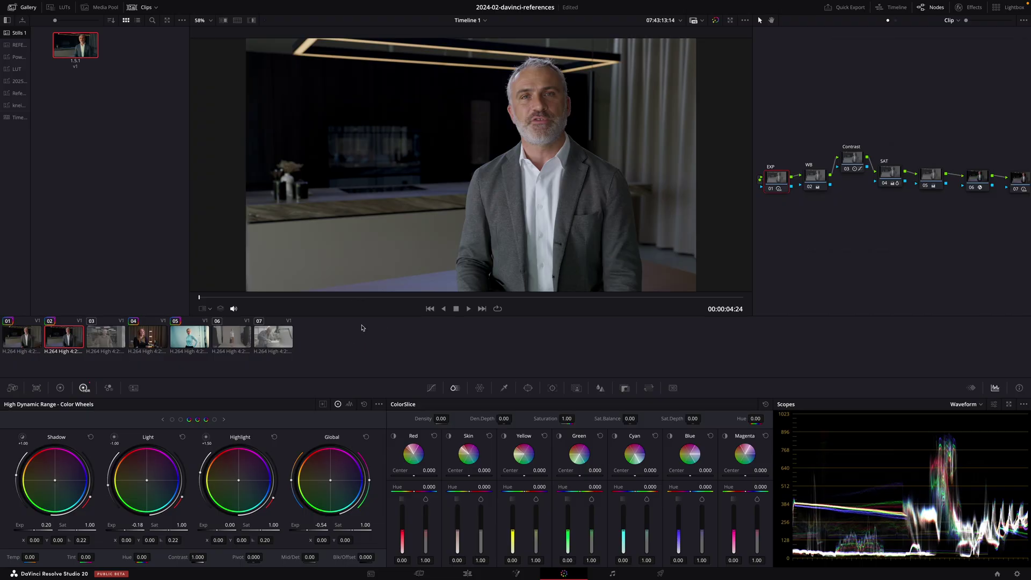
Step: Switch to the web browser and look through the YouTube home feed for possible reference footage
key(super+Tab)
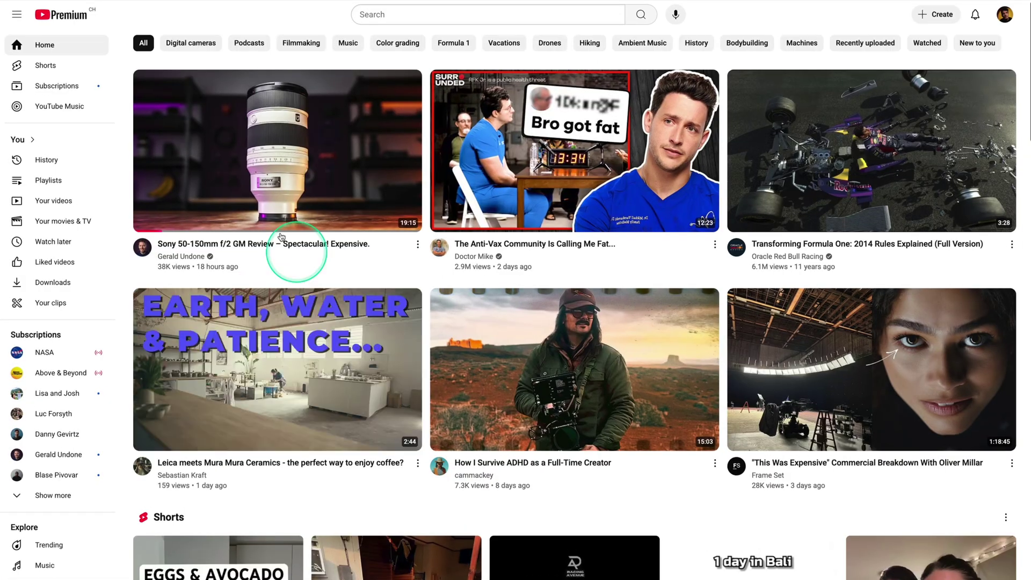
scroll(127, 172, down, 1)
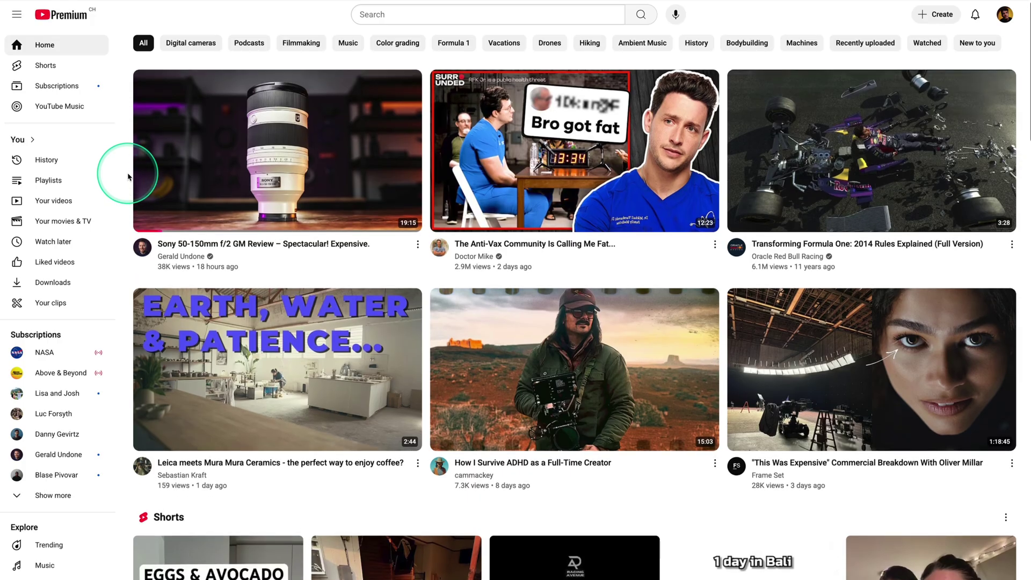
scroll(706, 385, down, 18)
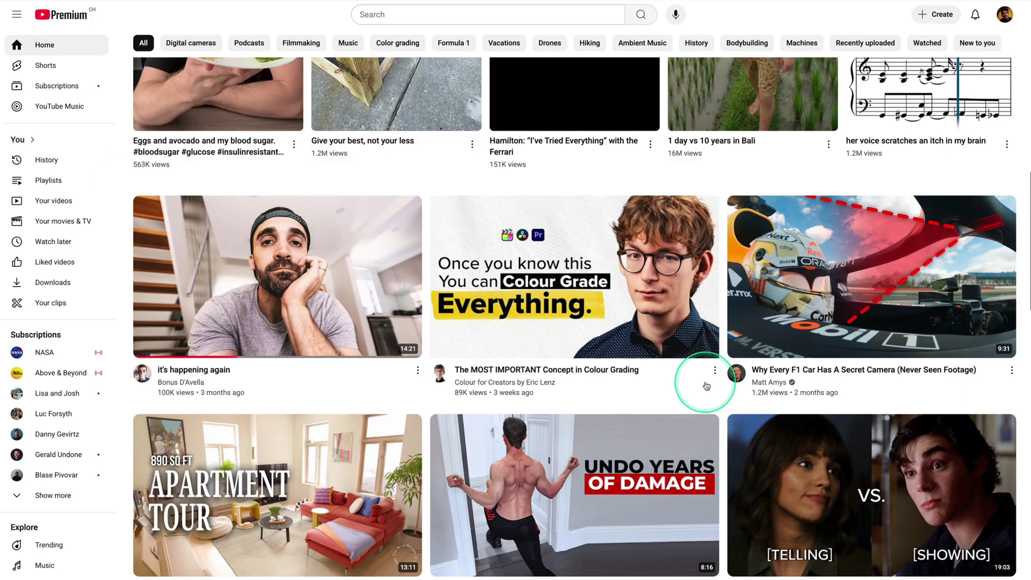
scroll(706, 386, down, 10)
scroll(702, 376, up, 4)
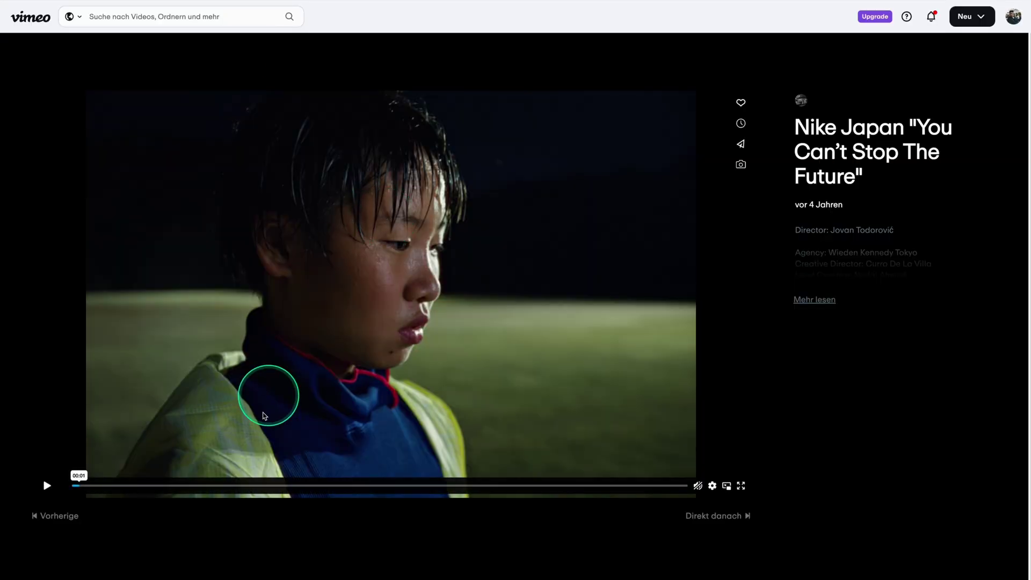
Step: Move the Vimeo video Nike Japan "You Can't Stop The Future" to 00:15 and capture that frame with the Video Screenshot extension
drag(88, 493, 132, 485)
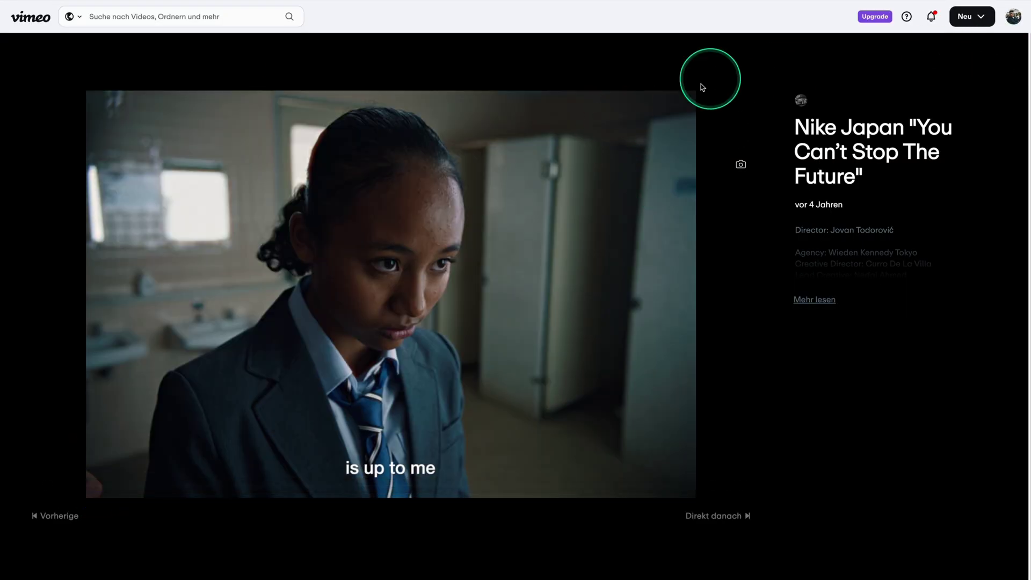
click(922, 1)
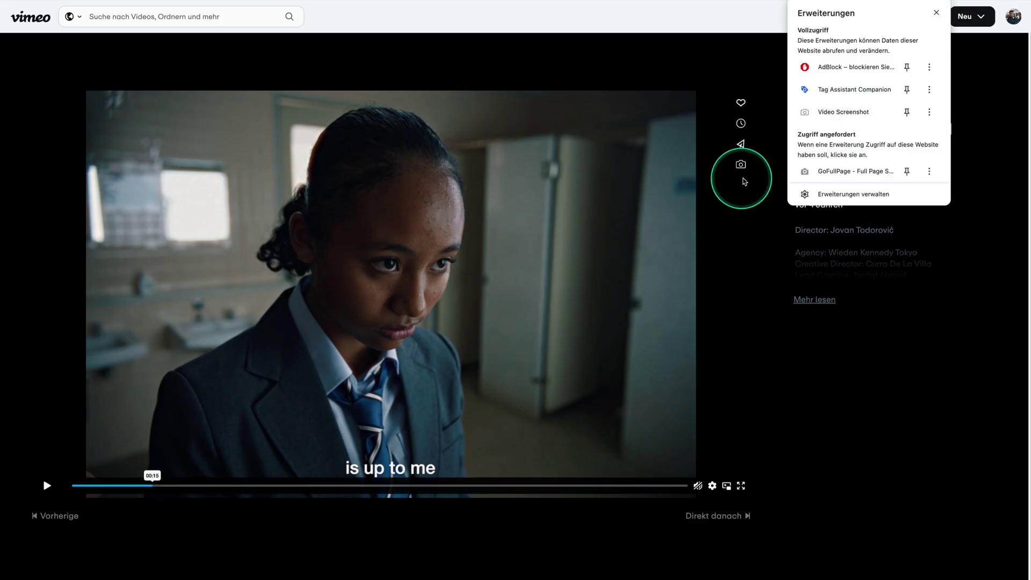
click(741, 165)
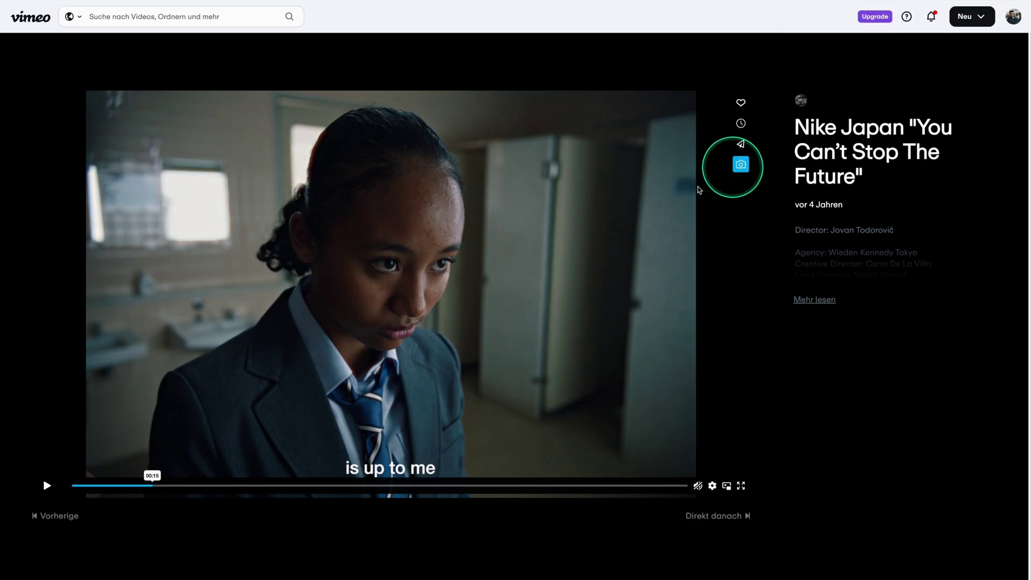
click(741, 166)
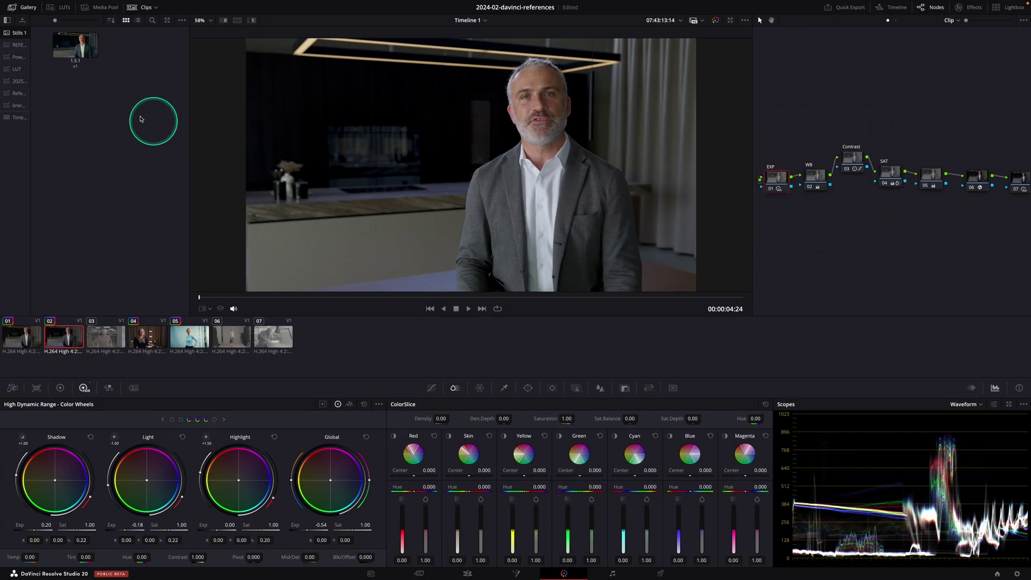
Step: Switch to the Frameset website and look through the frame library for possible grading reference images
key(super+Tab)
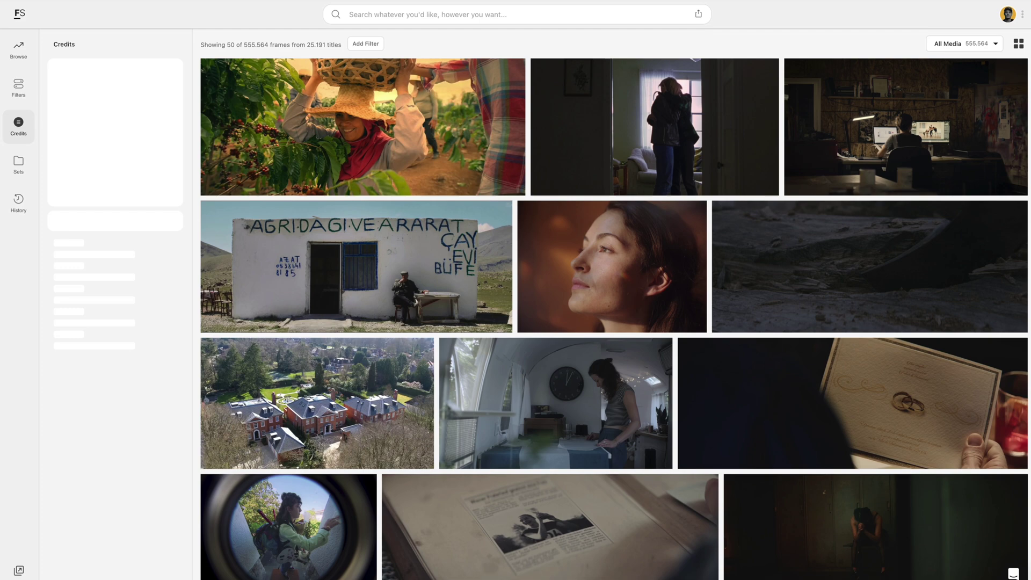
scroll(546, 203, down, 10)
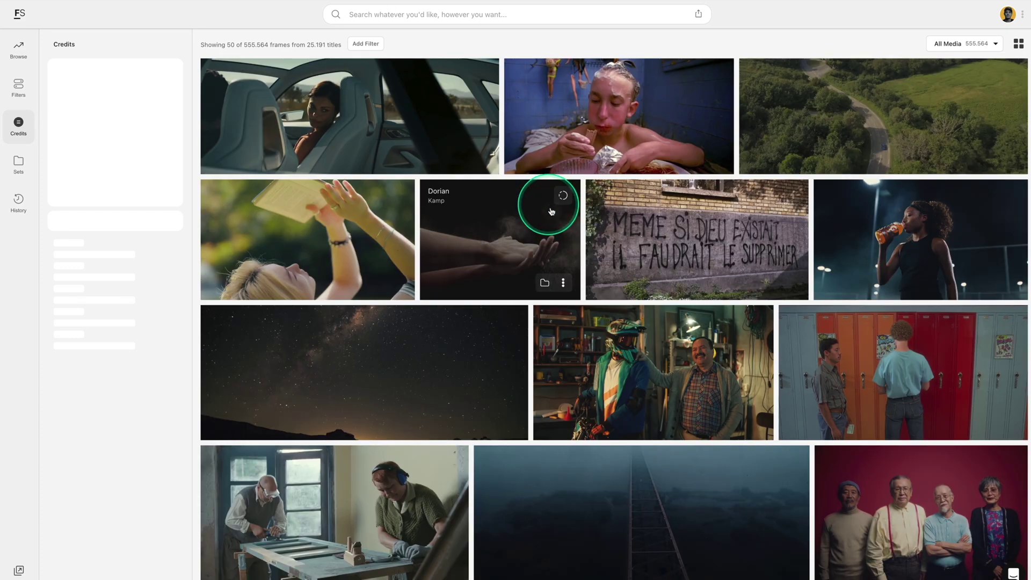
scroll(556, 216, down, 20)
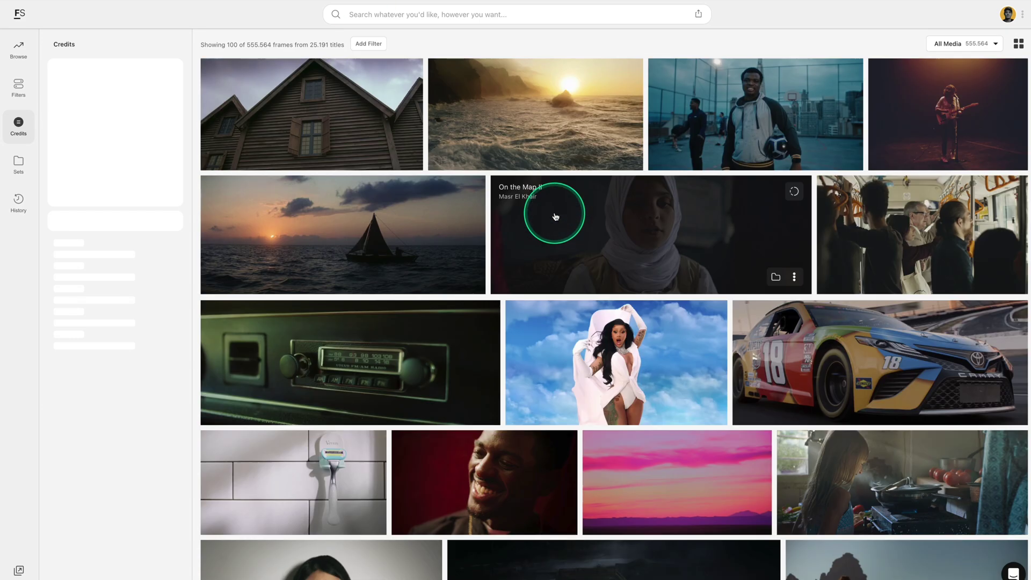
scroll(556, 217, down, 20)
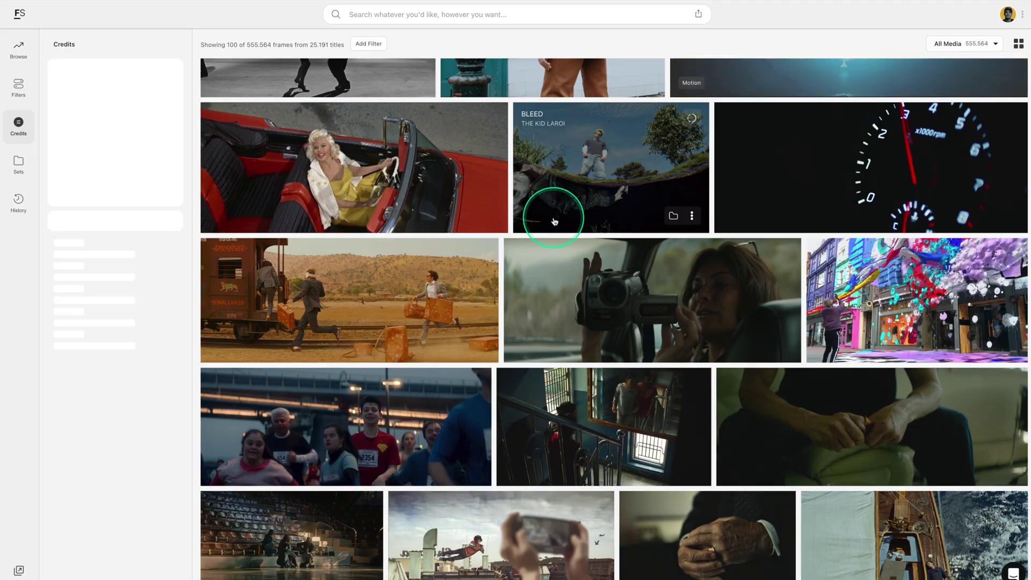
scroll(554, 226, down, 5)
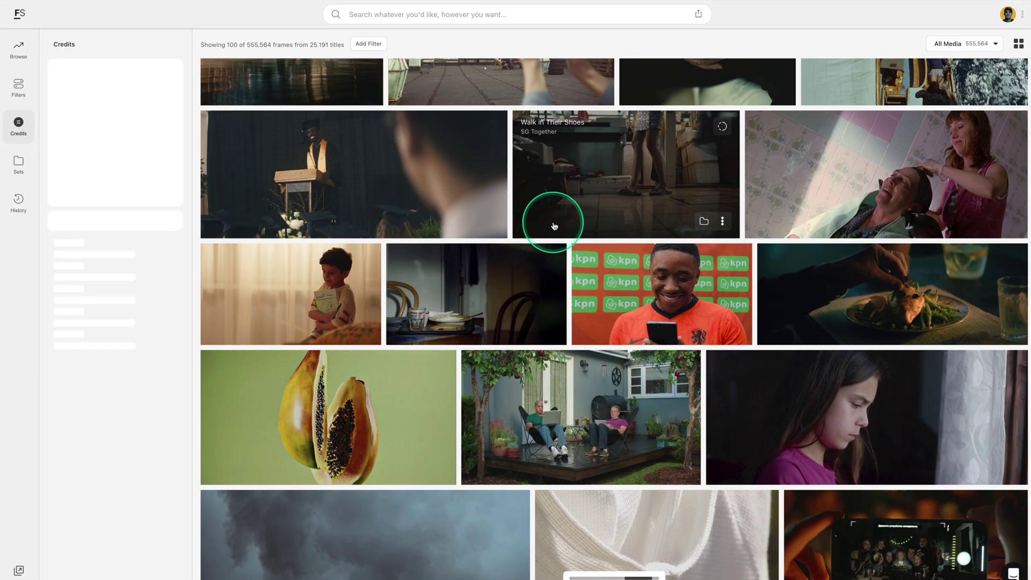
scroll(767, 154, down, 4)
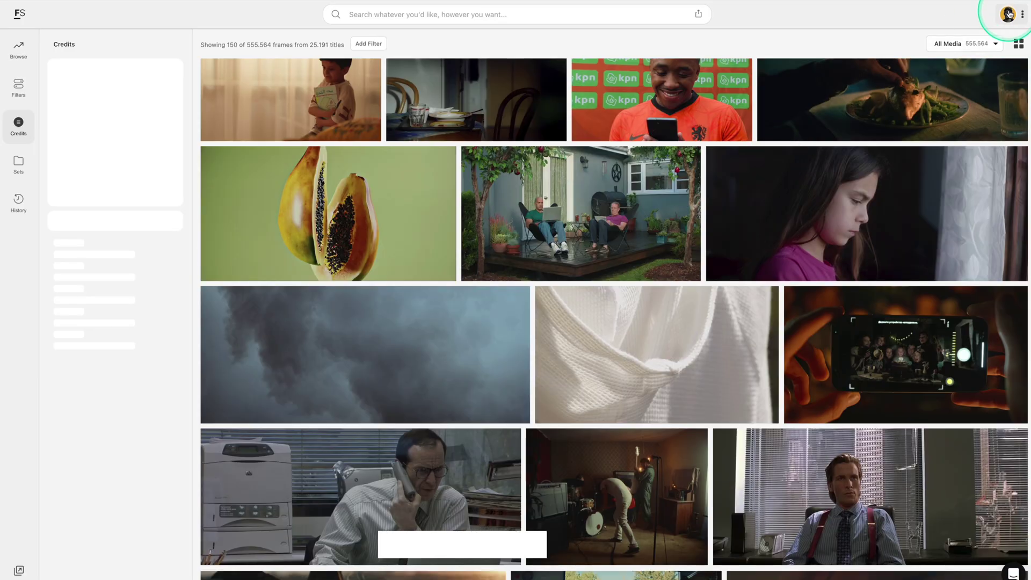
scroll(656, 289, down, 11)
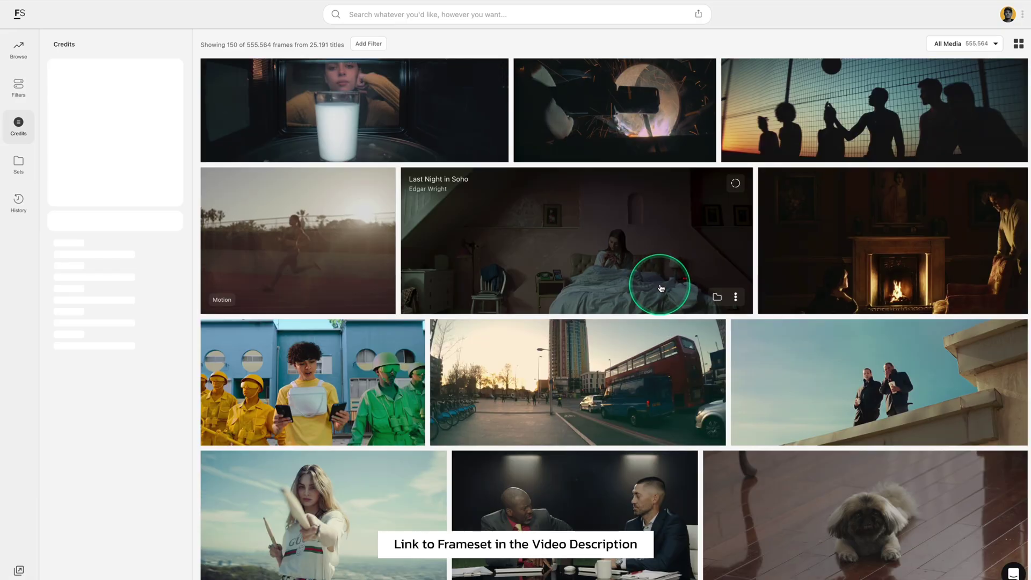
scroll(650, 276, down, 7)
scroll(648, 276, down, 11)
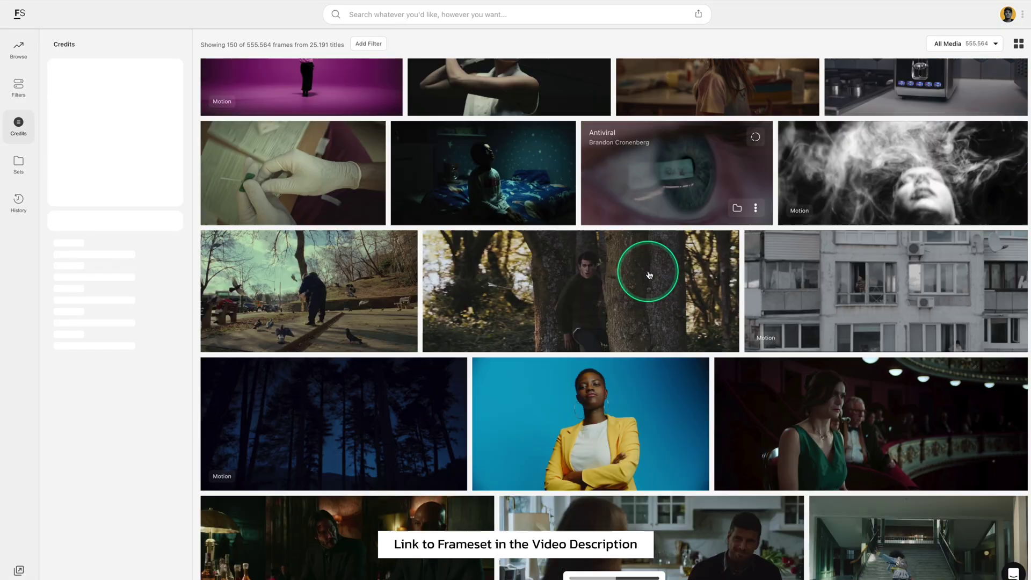
scroll(650, 271, down, 11)
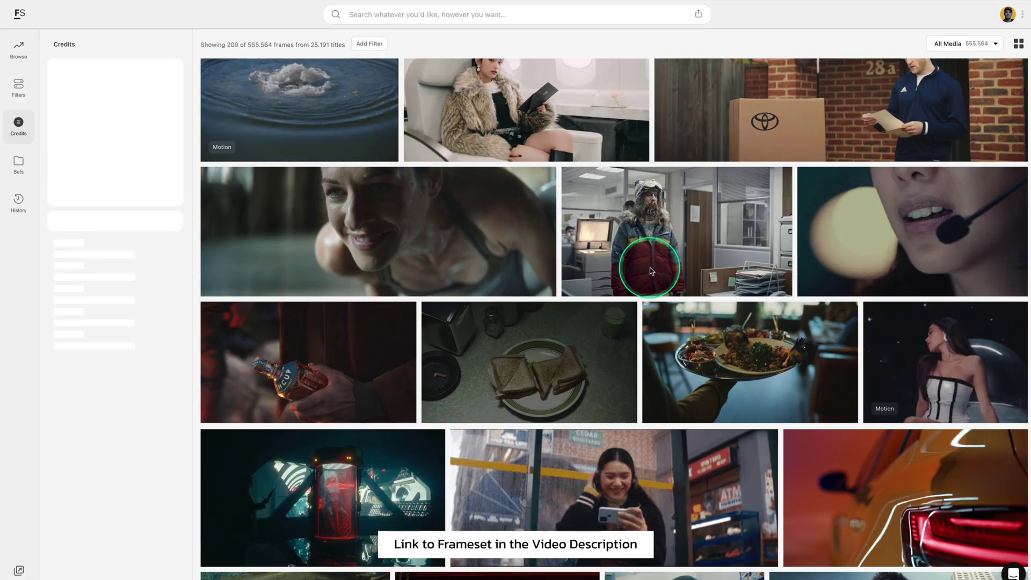
scroll(651, 273, down, 4)
scroll(651, 274, up, 4)
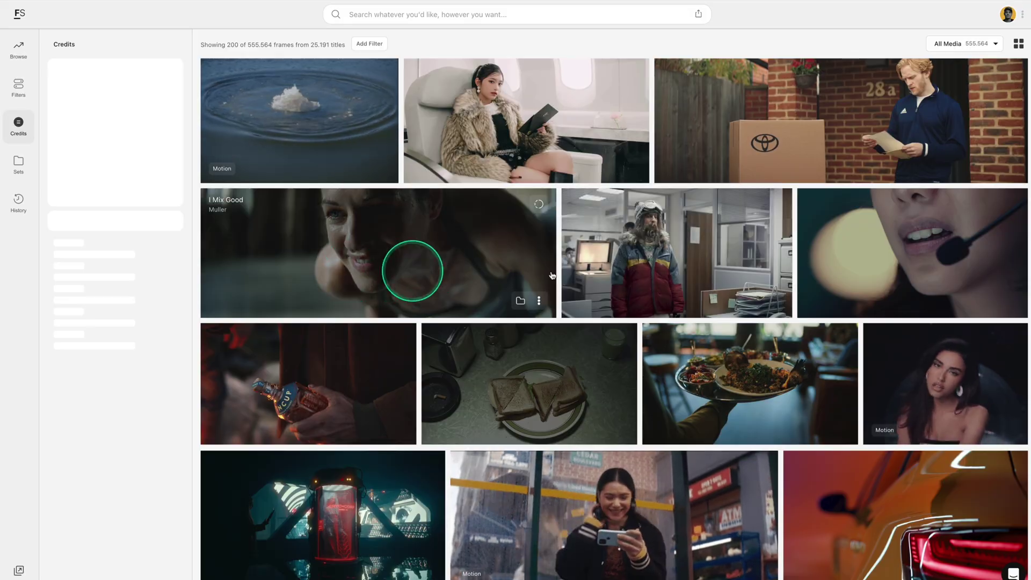
scroll(384, 281, down, 15)
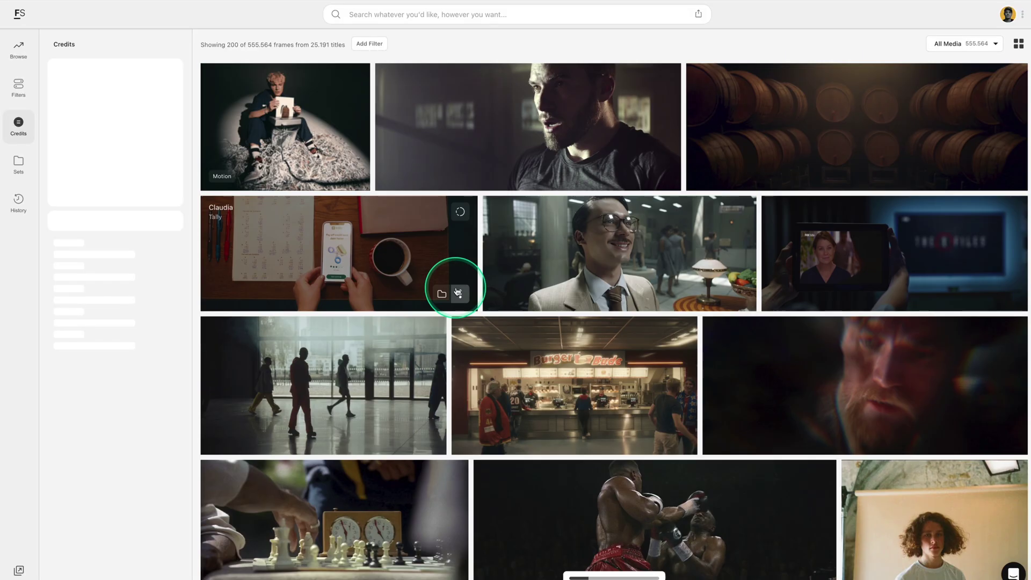
scroll(456, 288, up, 4)
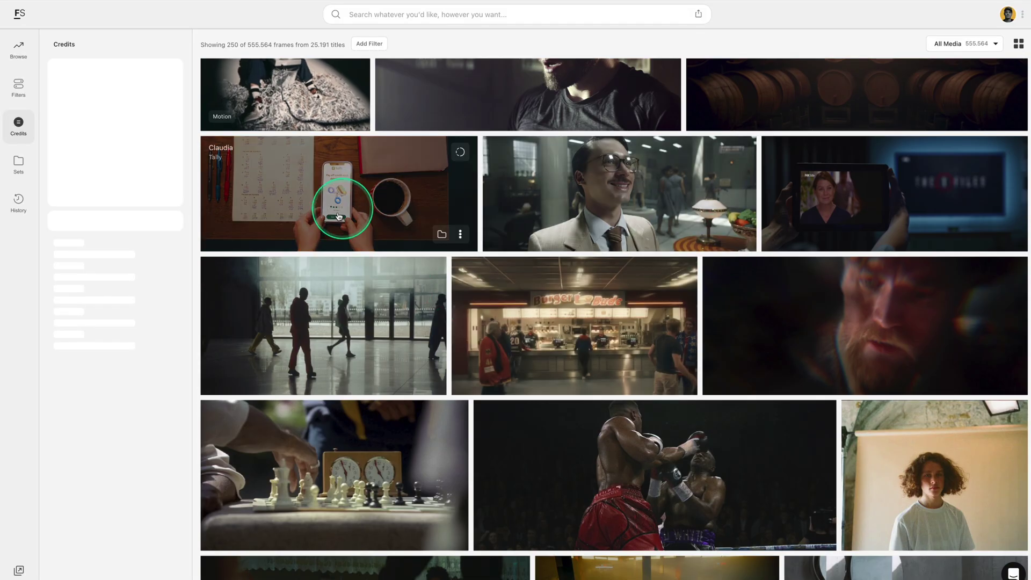
scroll(445, 221, down, 15)
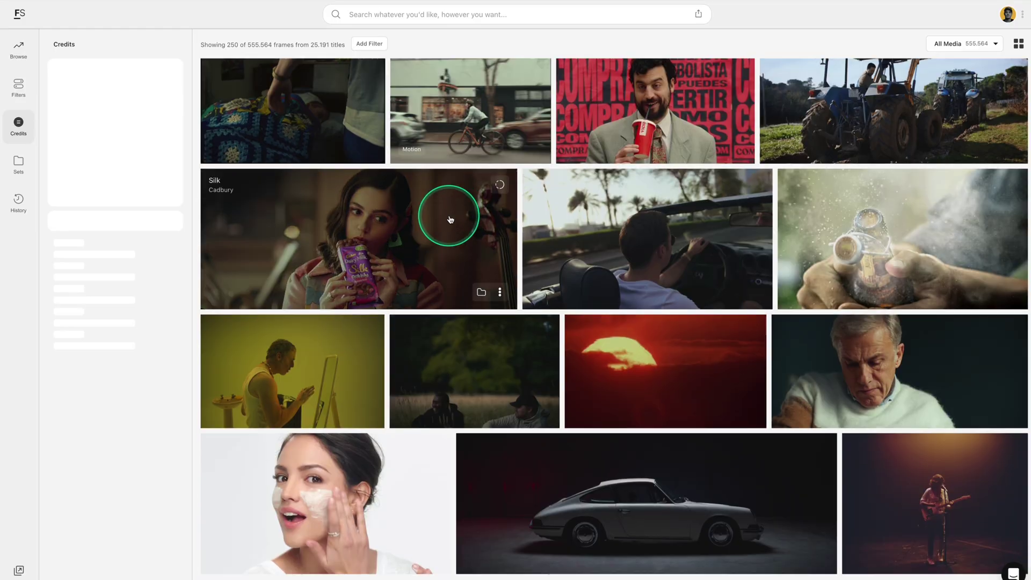
scroll(450, 218, down, 3)
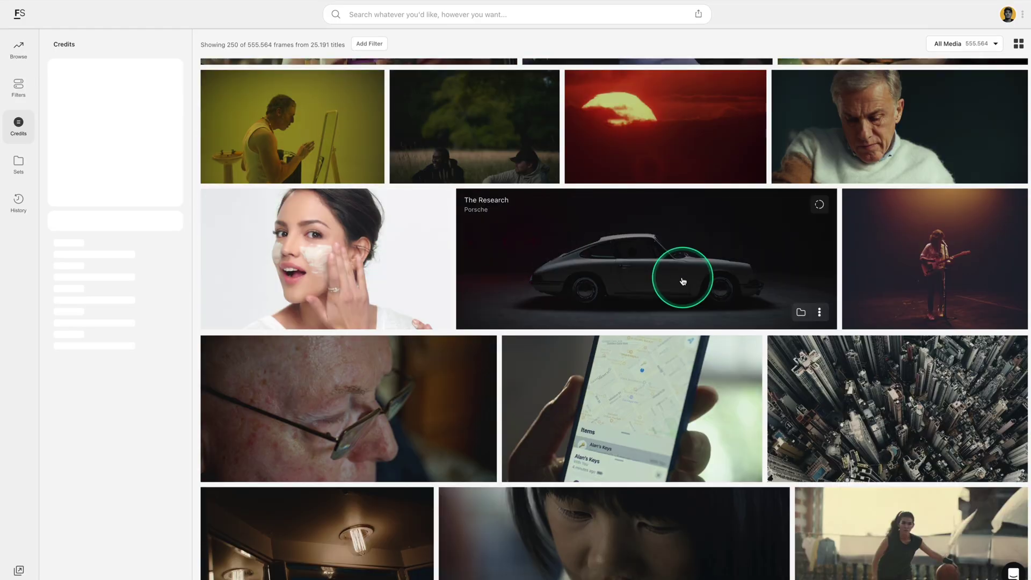
scroll(679, 277, down, 16)
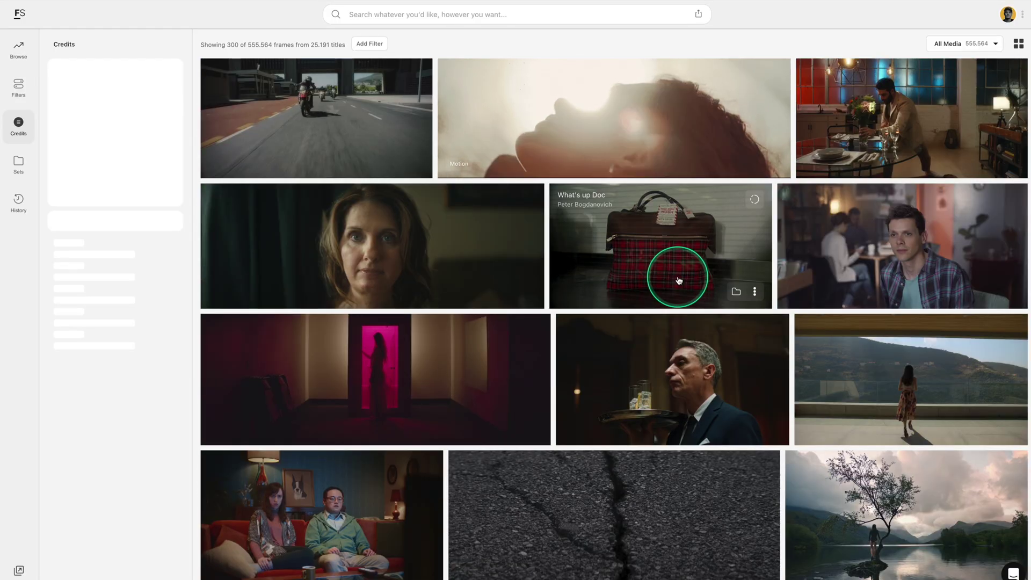
scroll(680, 280, down, 9)
scroll(674, 279, down, 13)
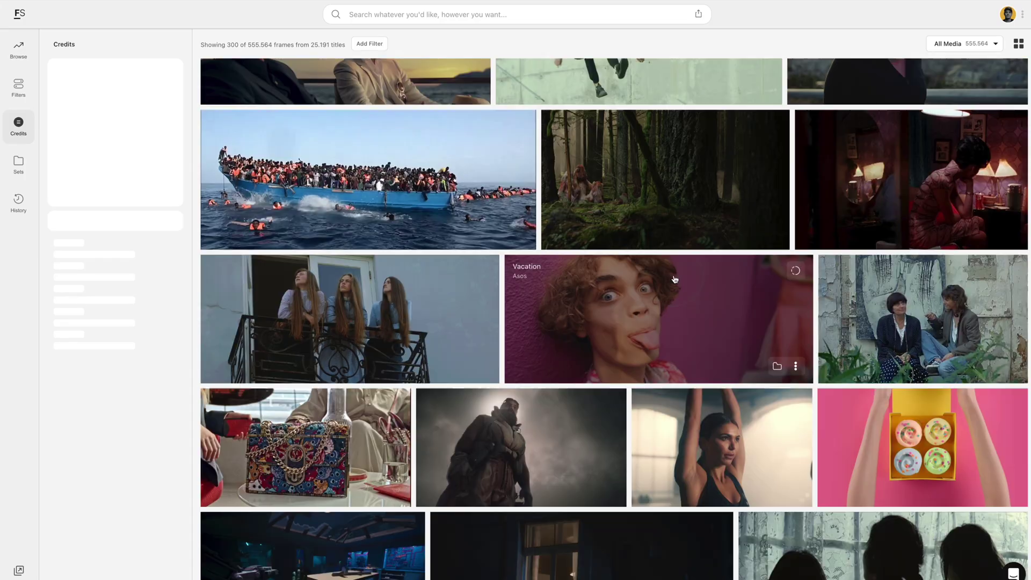
scroll(673, 276, down, 5)
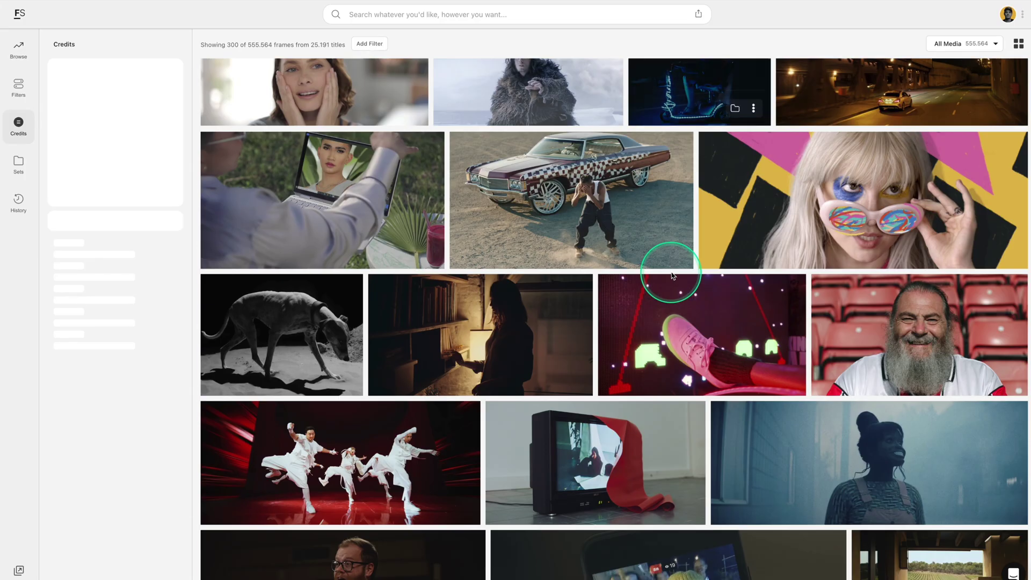
scroll(672, 276, down, 4)
scroll(671, 276, down, 13)
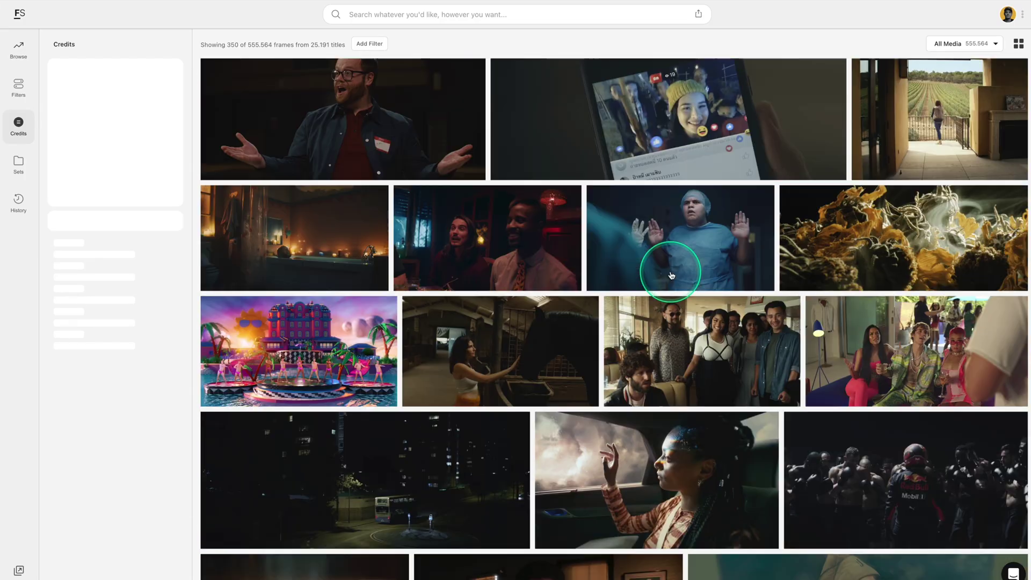
scroll(671, 276, down, 7)
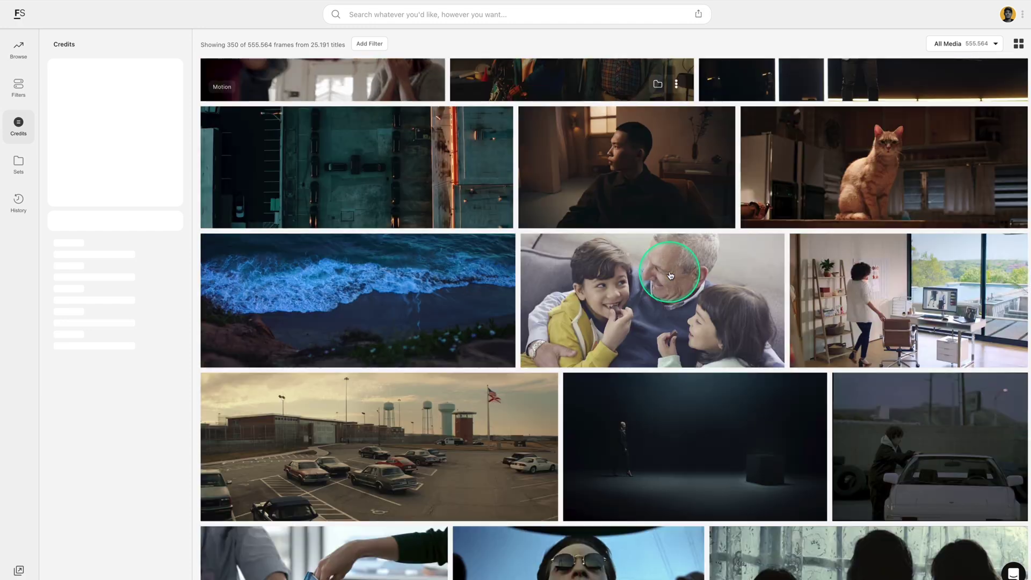
scroll(668, 273, up, 3)
scroll(669, 277, down, 4)
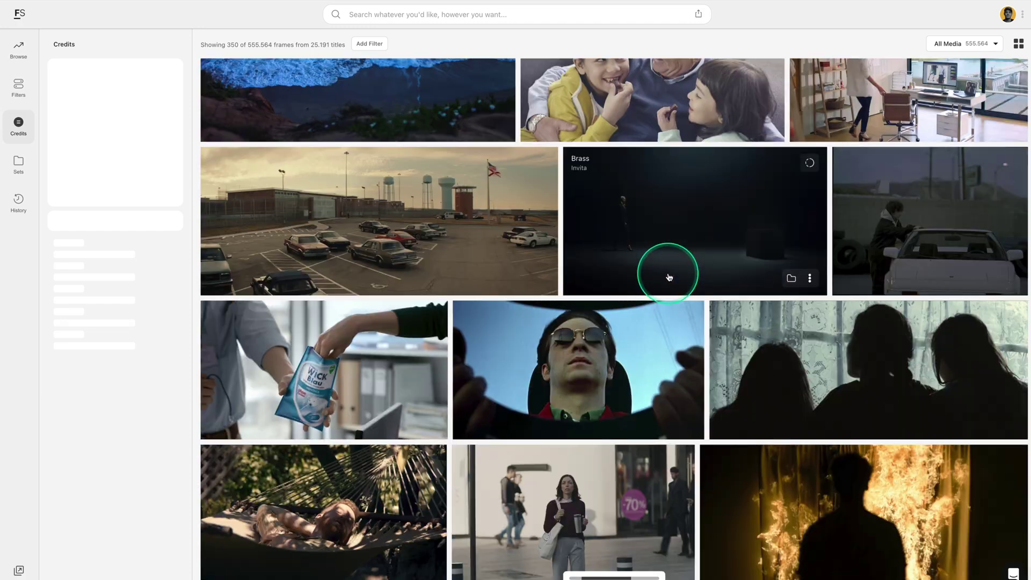
scroll(670, 277, down, 11)
Step: Filter the frames by Medium, Clean Single, Soft Light, Sunny and Interior, and look through the matching images
click(19, 86)
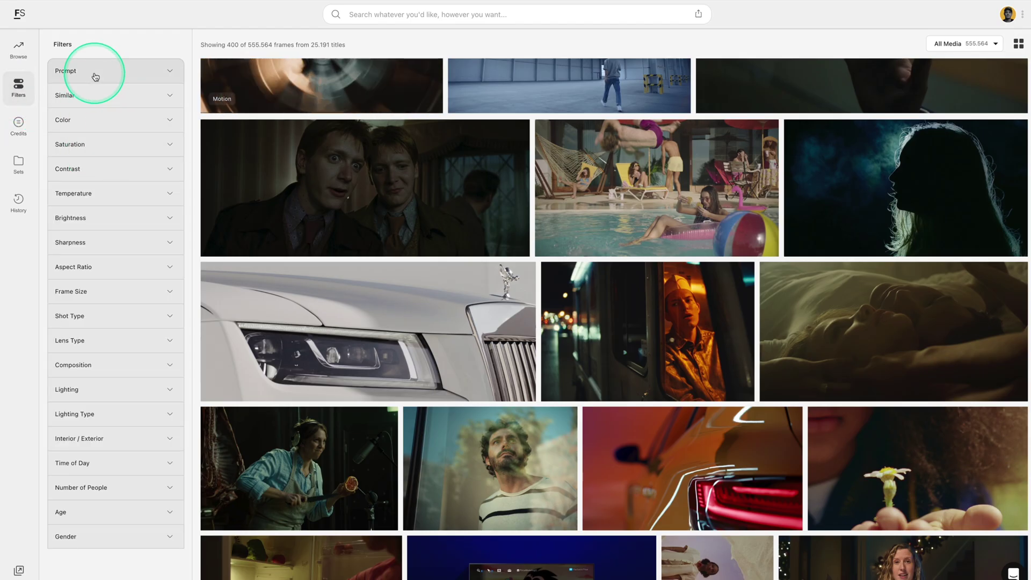
click(97, 294)
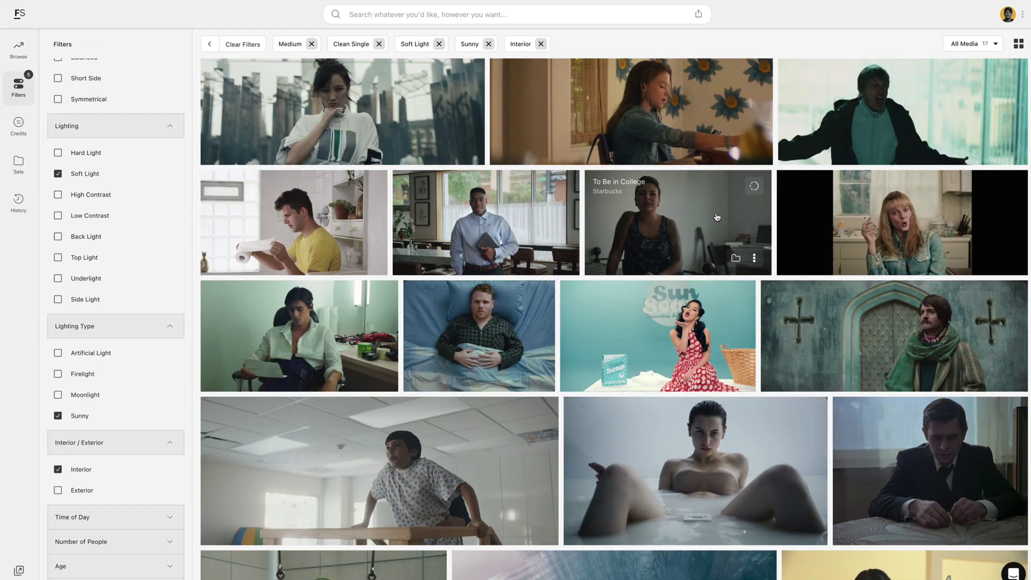
scroll(717, 217, down, 2)
click(613, 257)
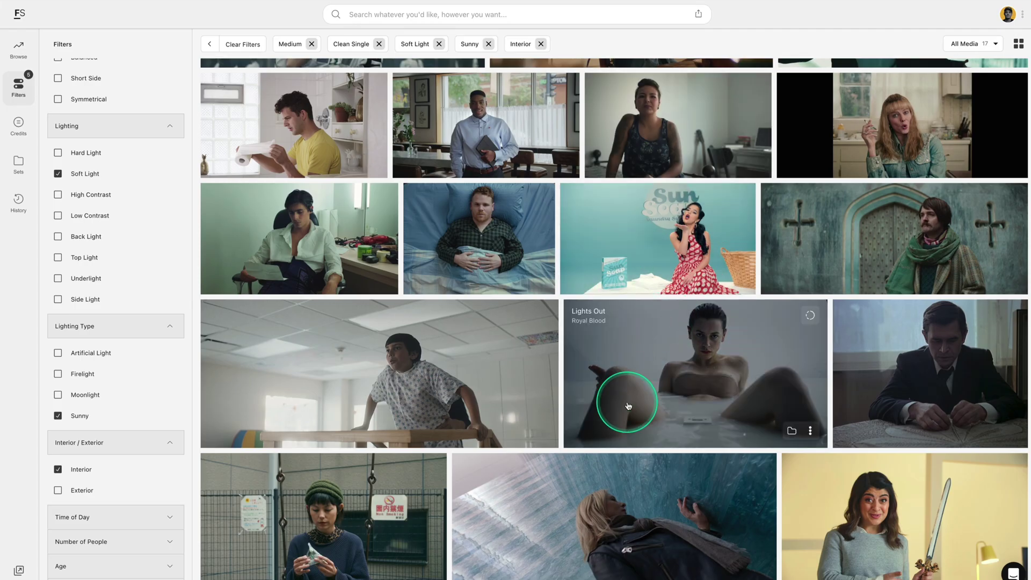
Step: Clear the filters, run a similar-image search with the uploaded Timeline 1_00_00_04_24.jpg and look through the matching frames
click(243, 44)
scroll(108, 124, up, 10)
click(93, 107)
click(115, 131)
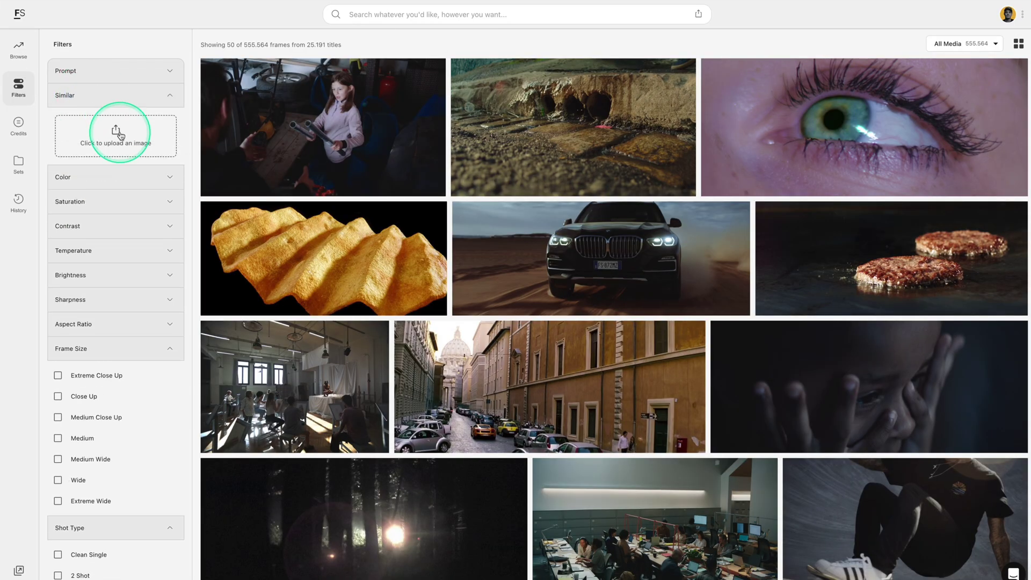
click(522, 266)
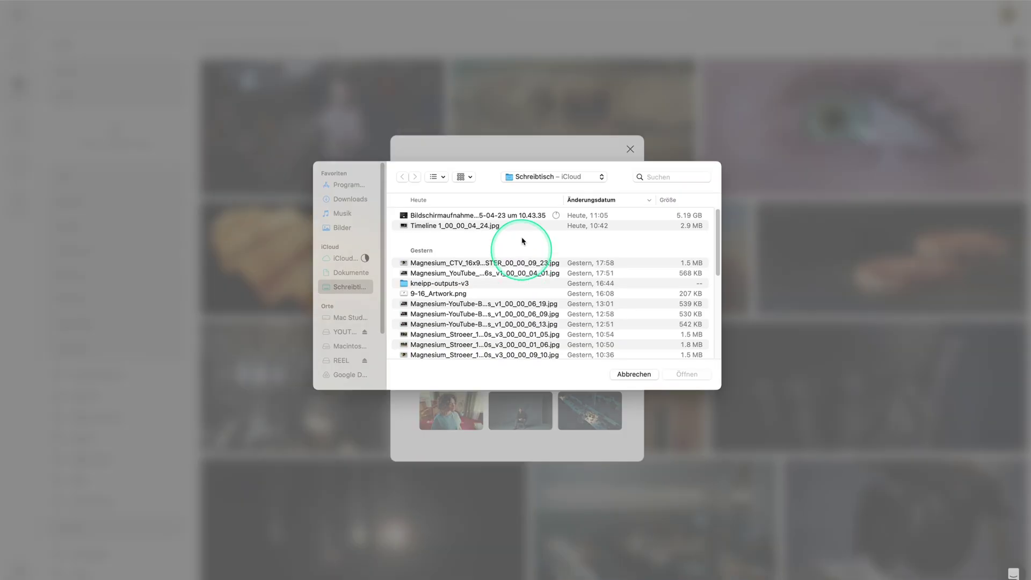
double_click(454, 217)
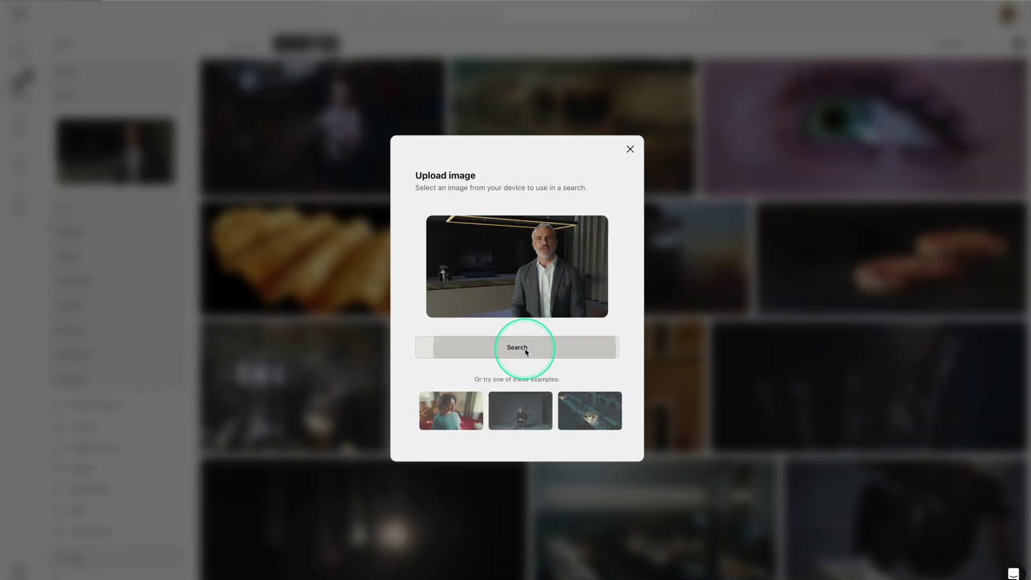
click(525, 348)
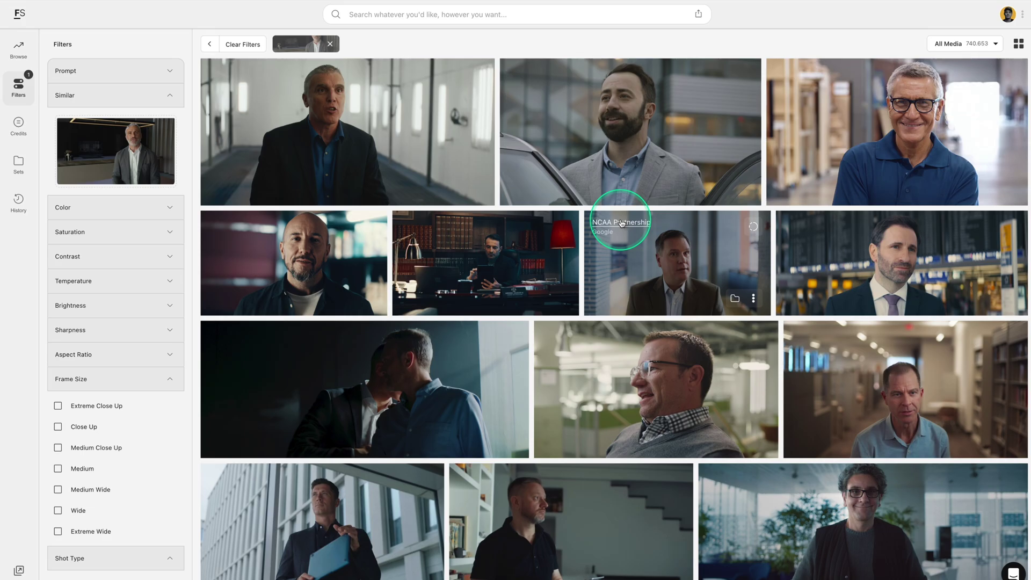
scroll(682, 266, down, 6)
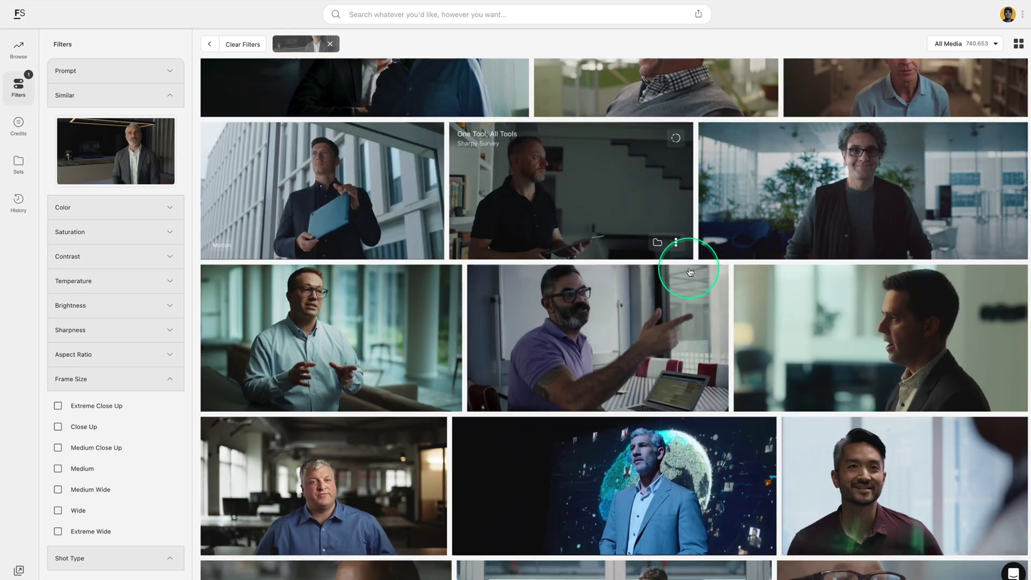
scroll(690, 271, down, 10)
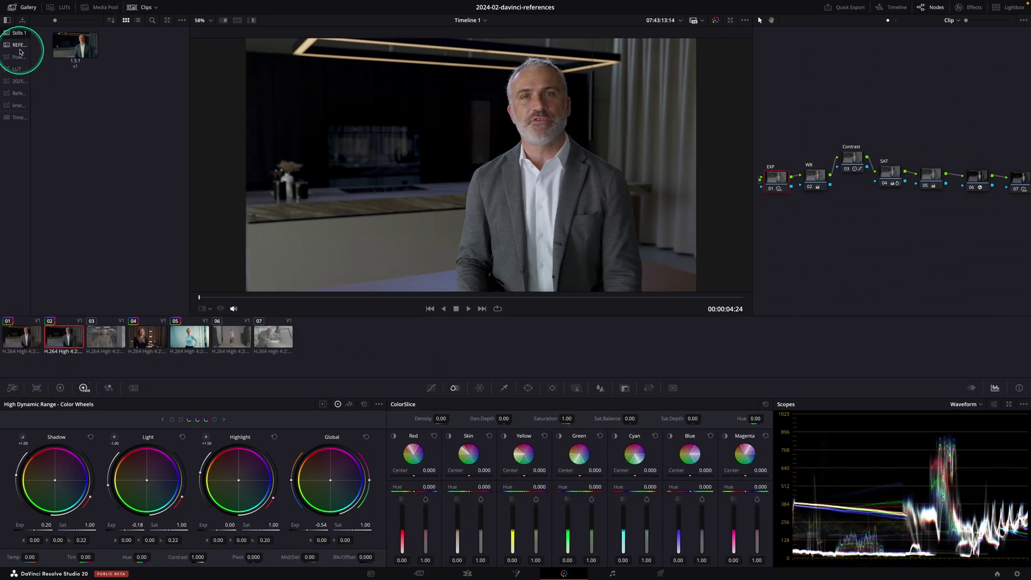
Step: In DaVinci Resolve's reference still album, compare the dropbox_tomorrow still against clip 01 with an image wipe whose edge cuts through the faces
click(17, 45)
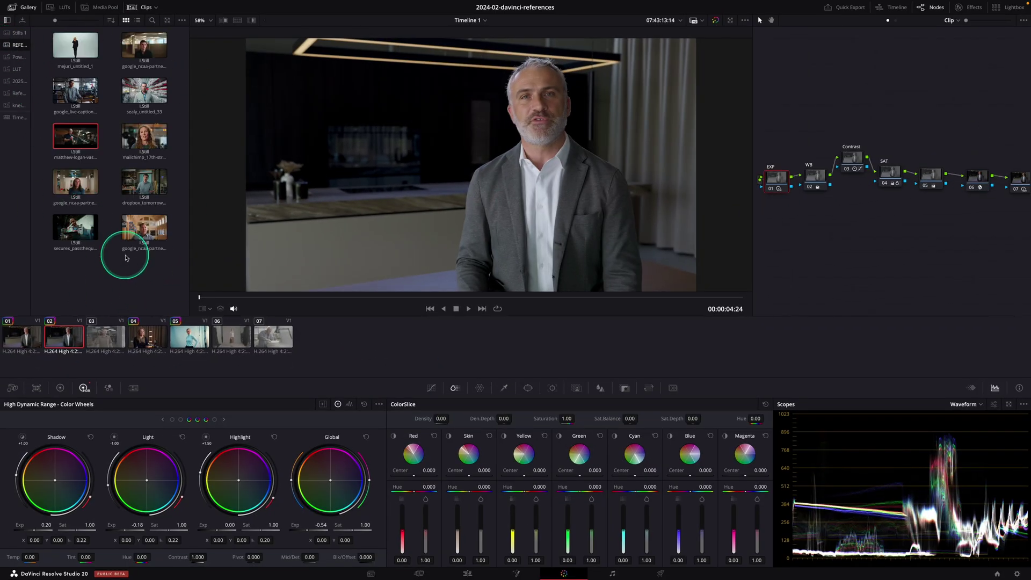
click(30, 338)
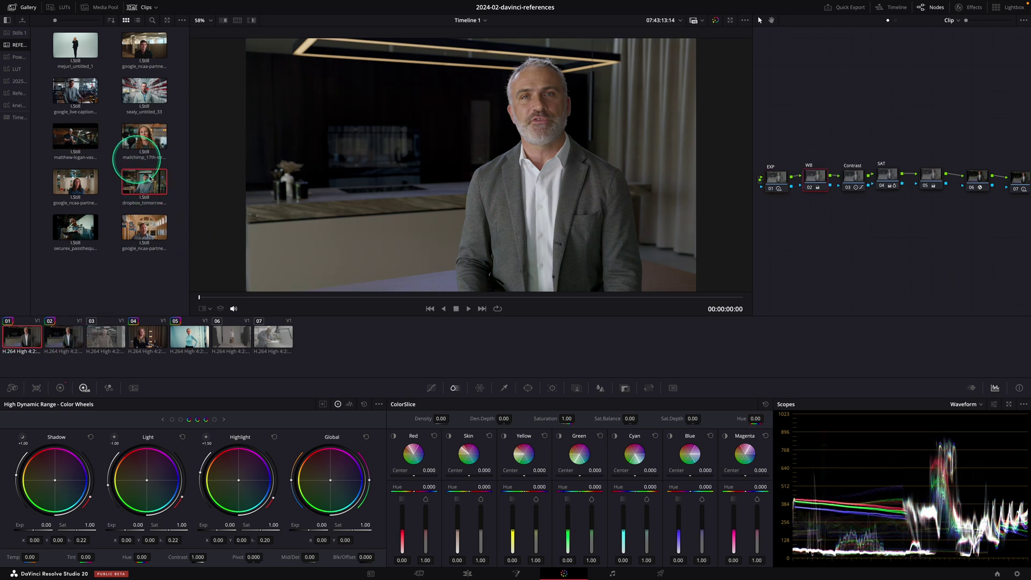
key(super+w)
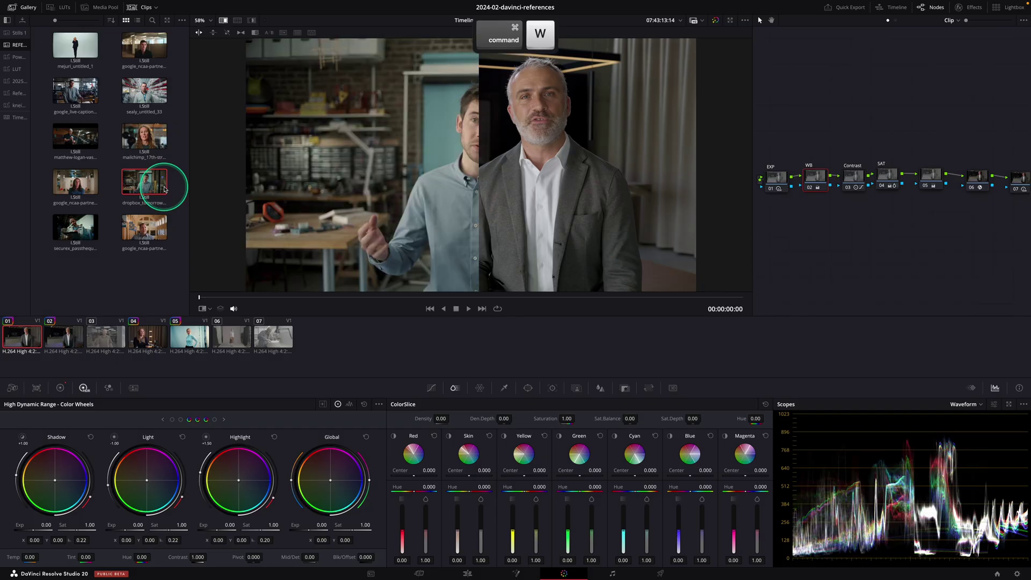
drag(473, 155, 514, 161)
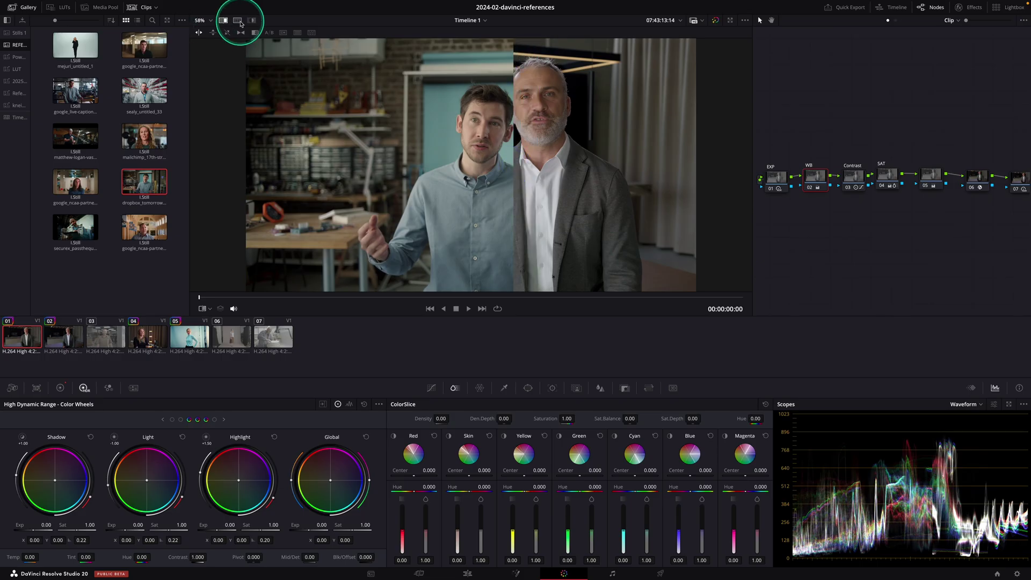
Step: Show clip 01 and the selected dropbox_tomorrow reference still side by side in Split Screen
key(ctrl)
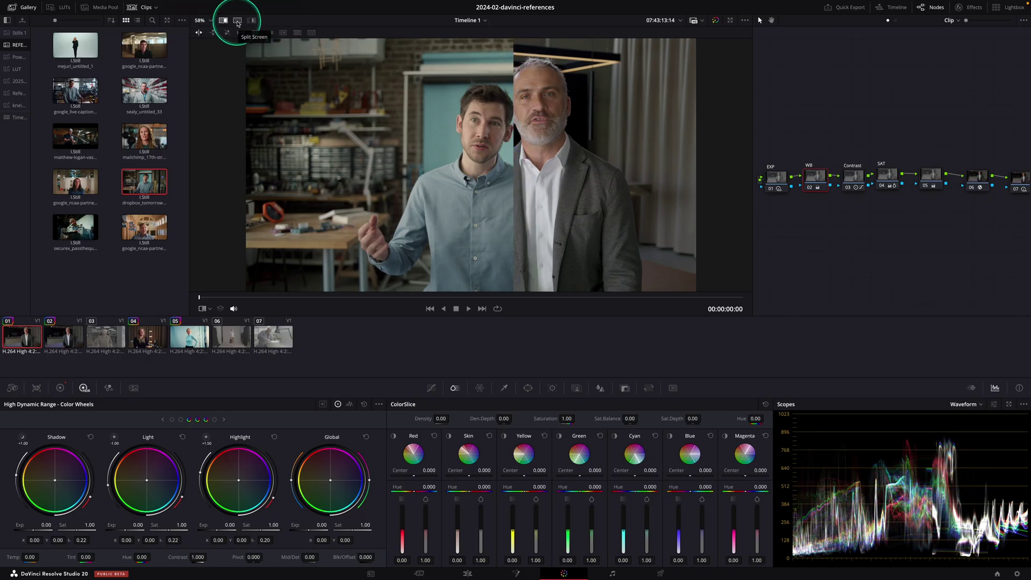
click(238, 21)
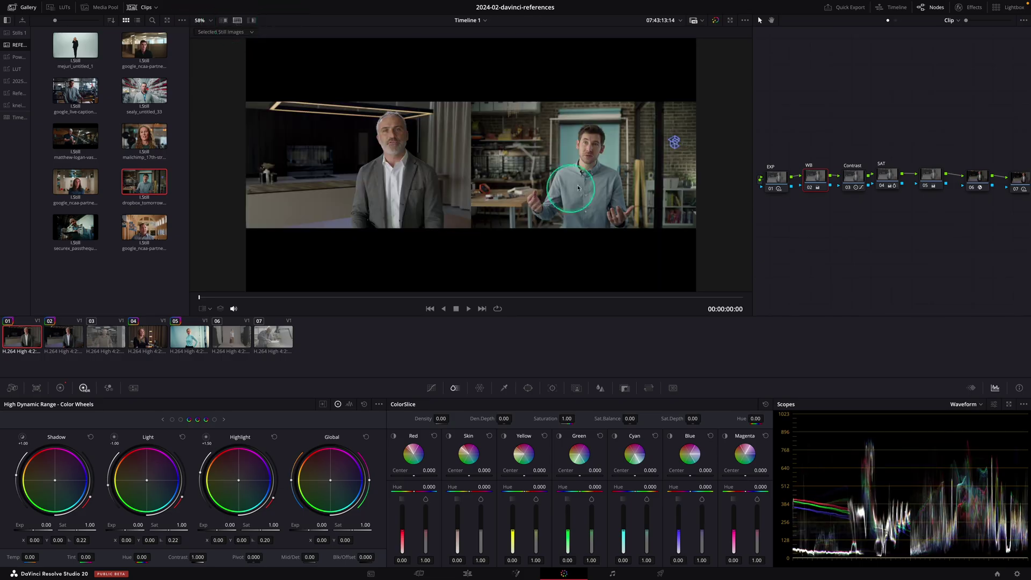
Step: Examine the side-by-side comparison full screen while switching clip 01 between its grade versions
key(ctrl+f)
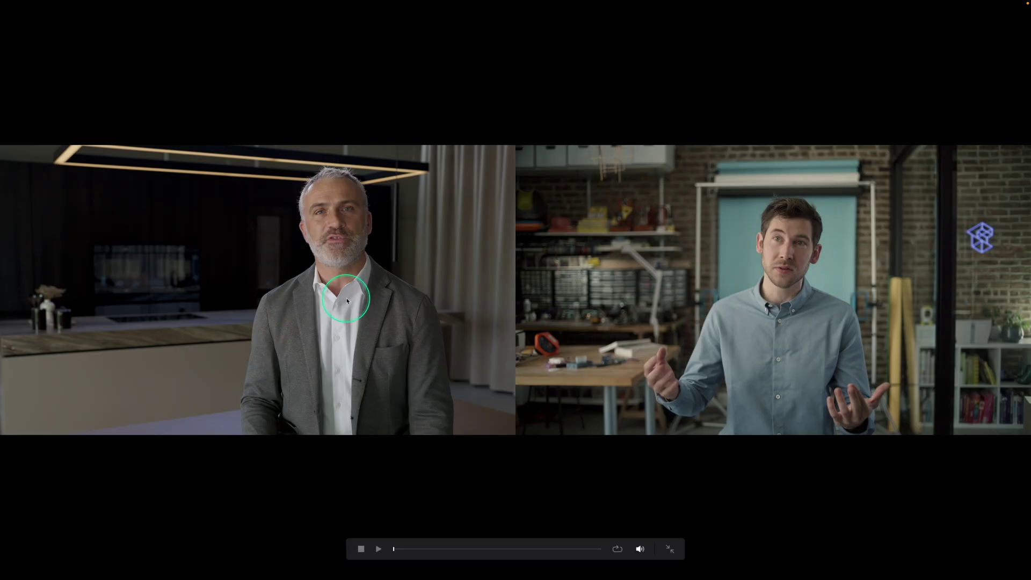
key(super+n)
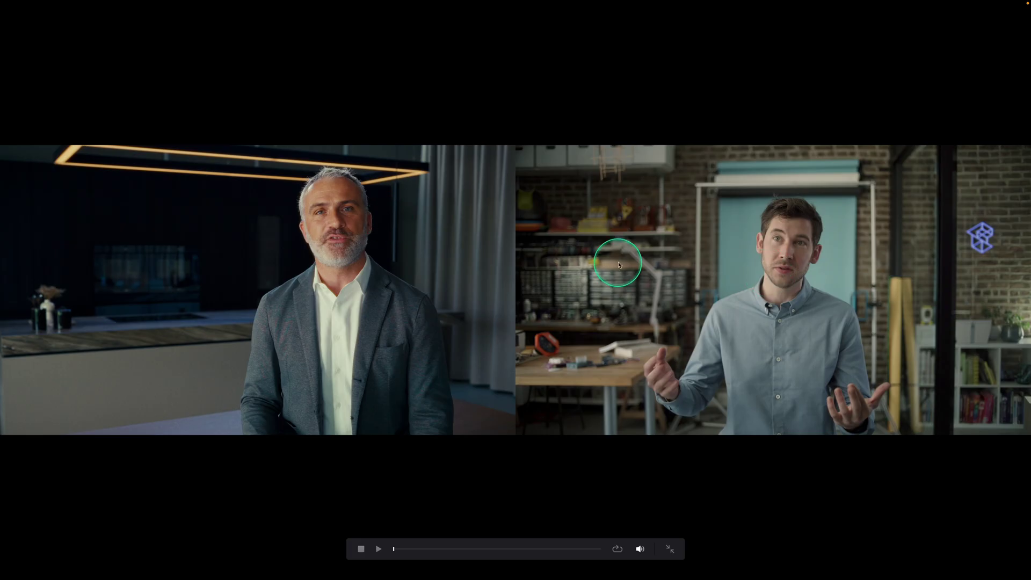
key(super+n)
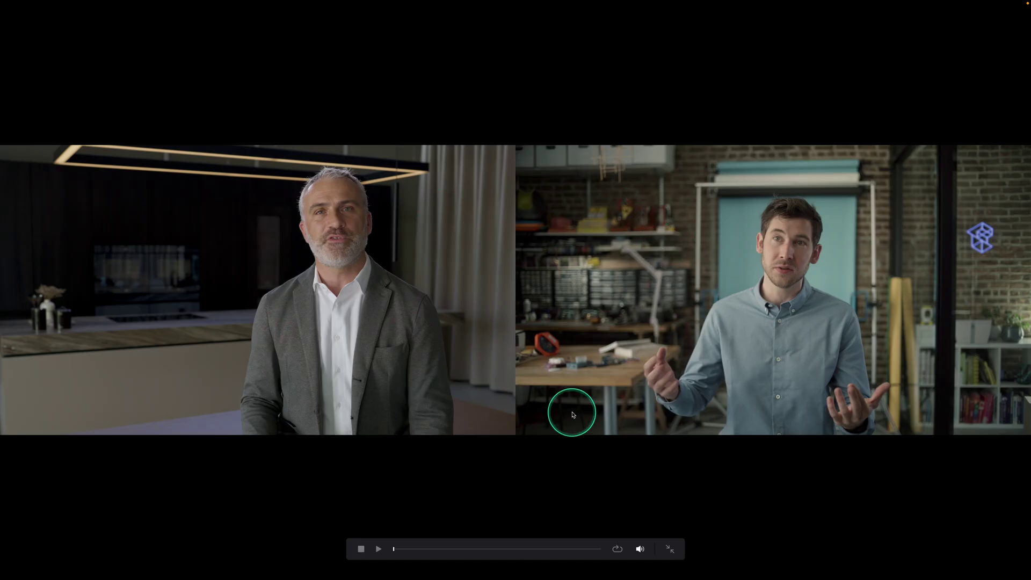
key(Escape)
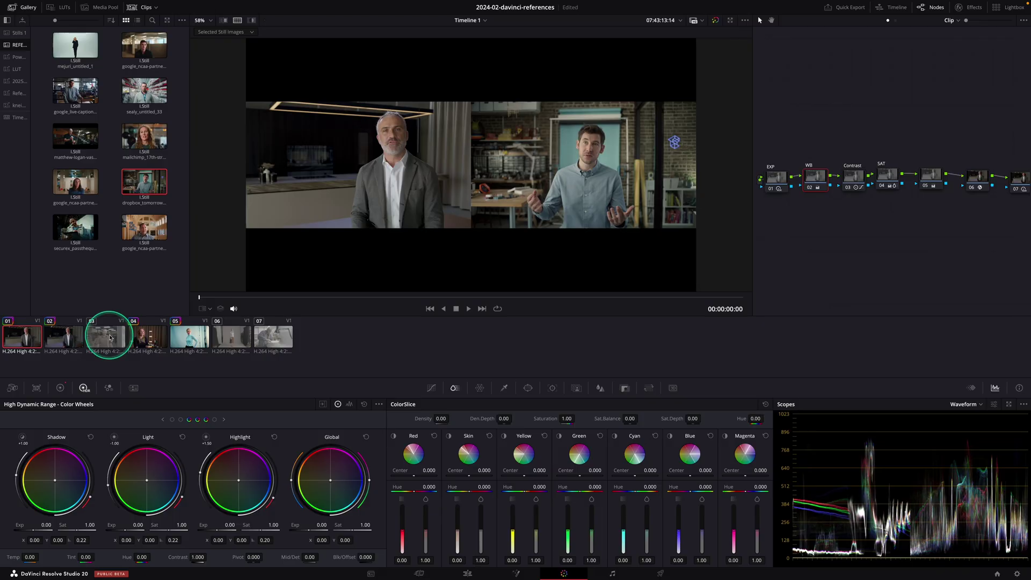
Step: Compare clip 03 with the reference still of the man in the navy polo shirt and check the pair full screen
click(113, 342)
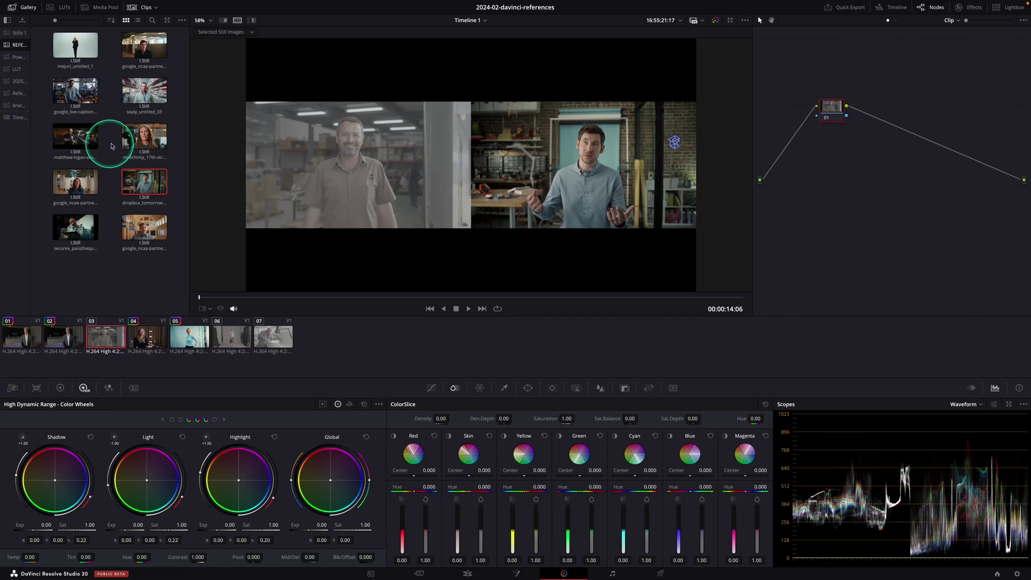
click(76, 137)
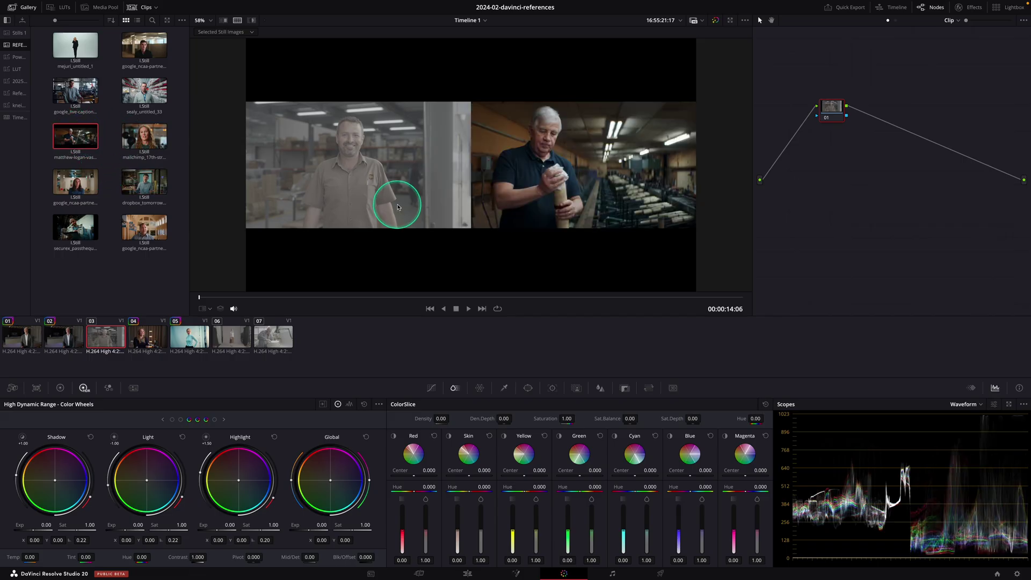
key(super+f)
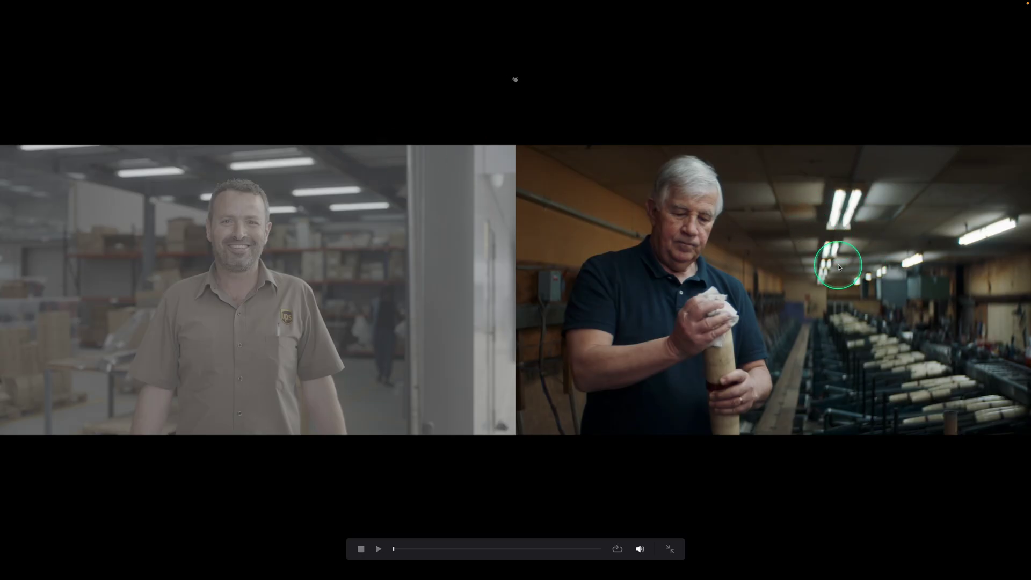
key(super+f)
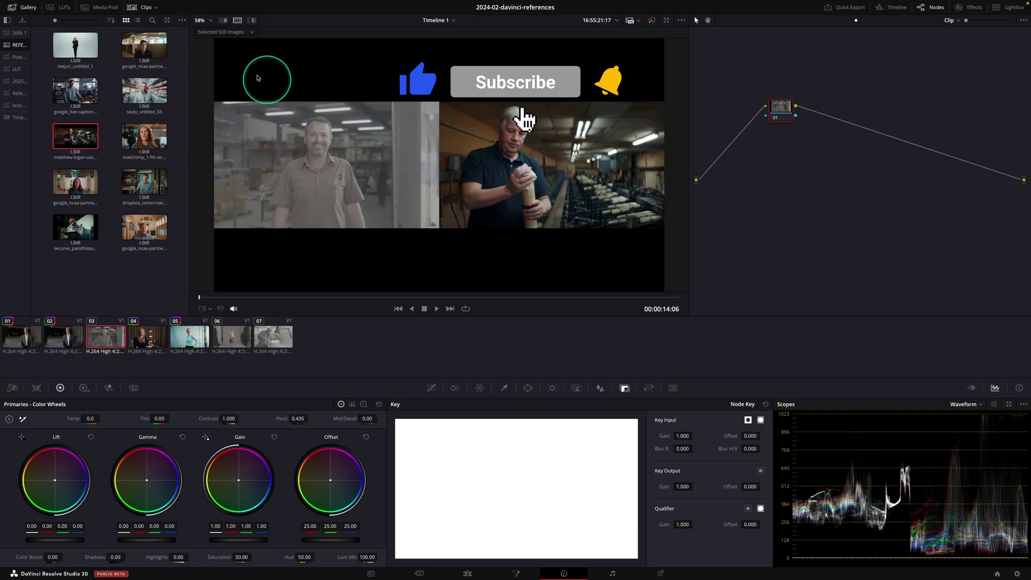
Step: Hide the clip thumbnails and the still gallery, and widen the viewer to enlarge the comparison
click(144, 7)
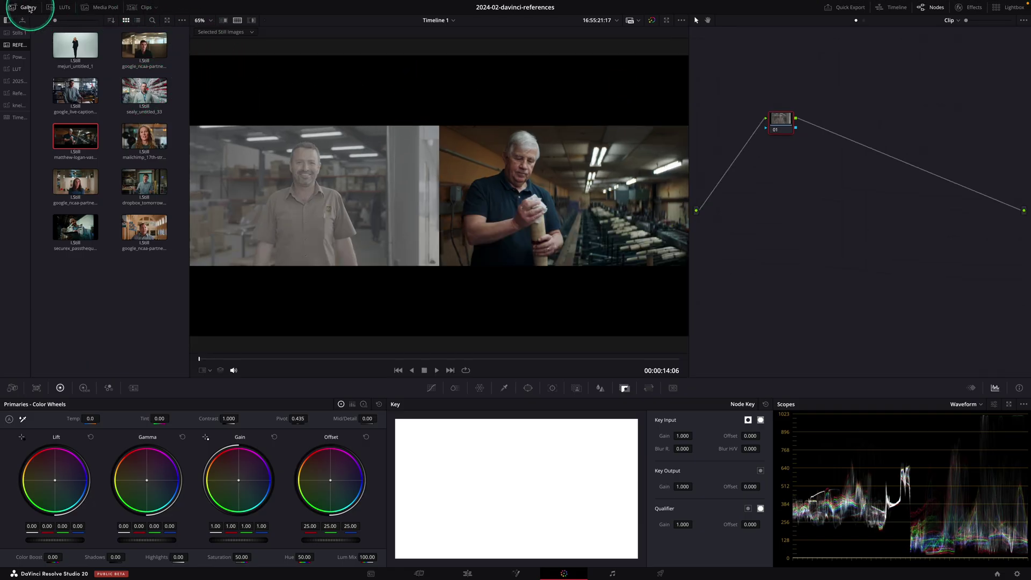
click(22, 9)
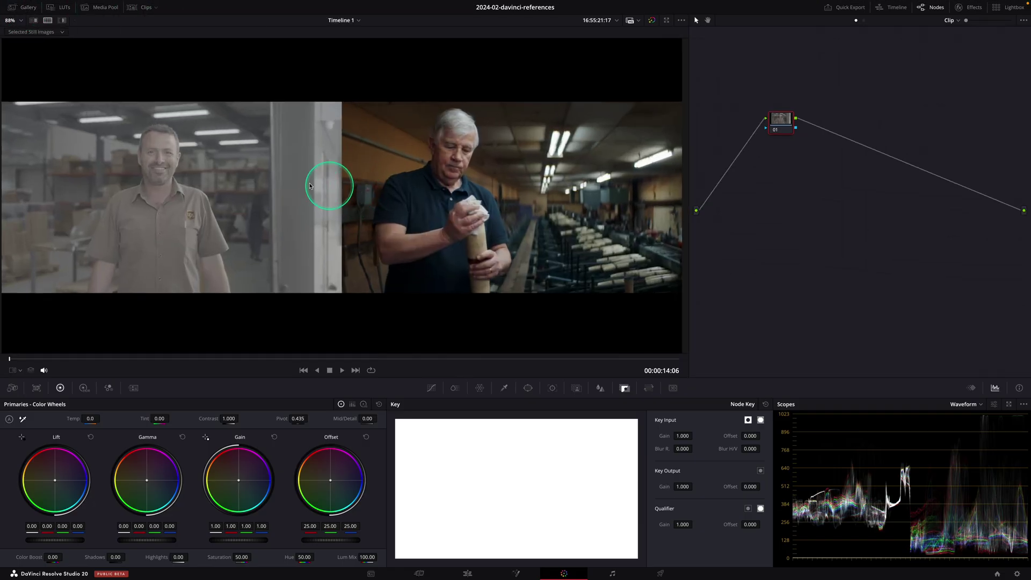
drag(690, 181, 752, 181)
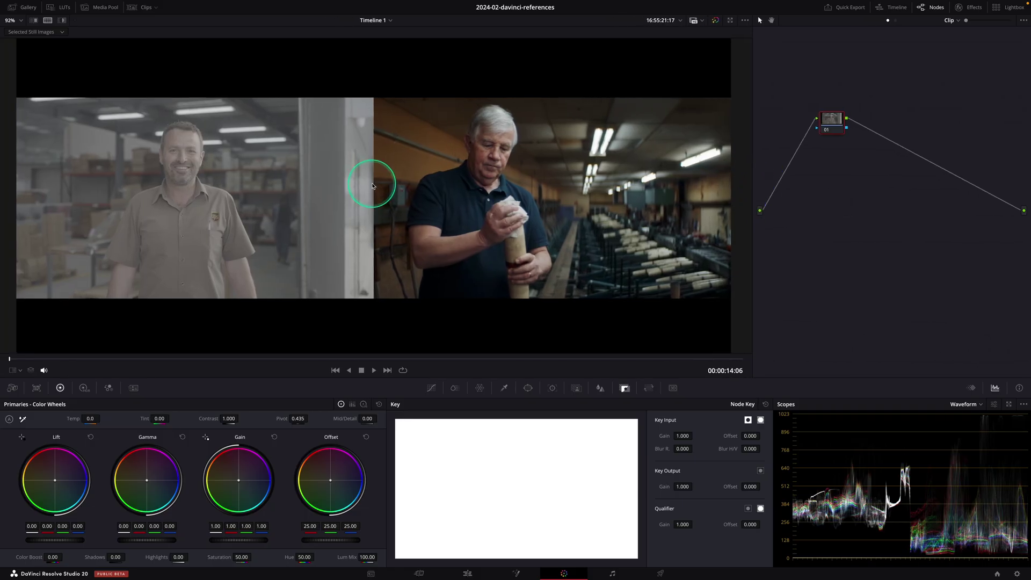
Step: Append three serial nodes to clip 03's node tree and move node 04 above the others
key(a)
key(a)
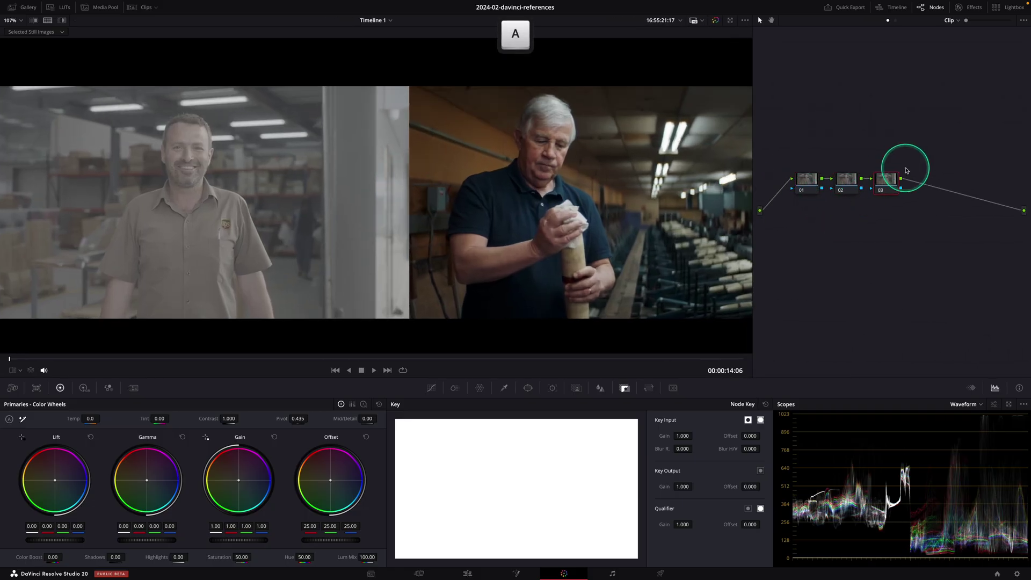
key(a)
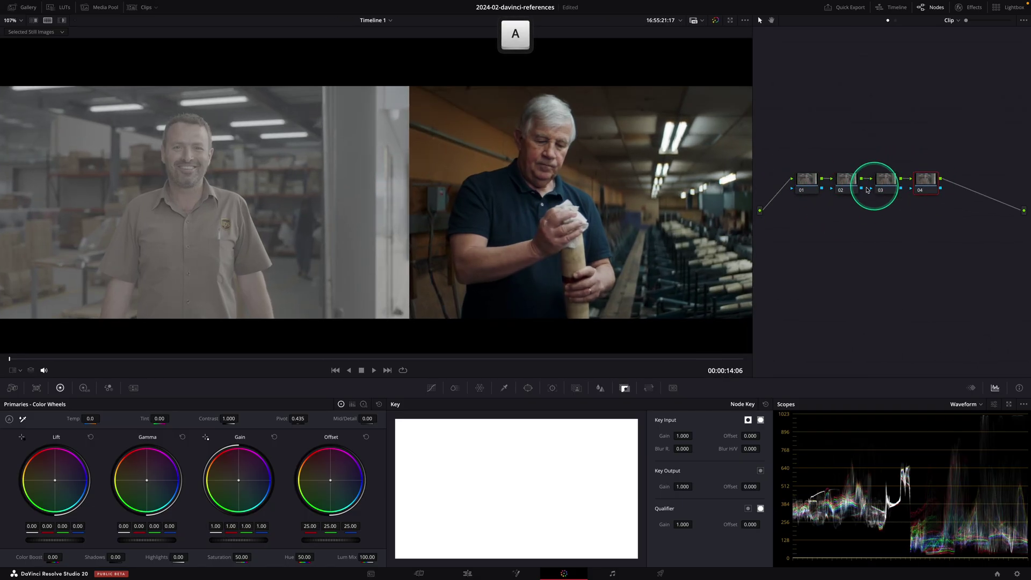
drag(928, 178, 871, 147)
Step: Apply the Color Space Transform effect to node 04
click(967, 8)
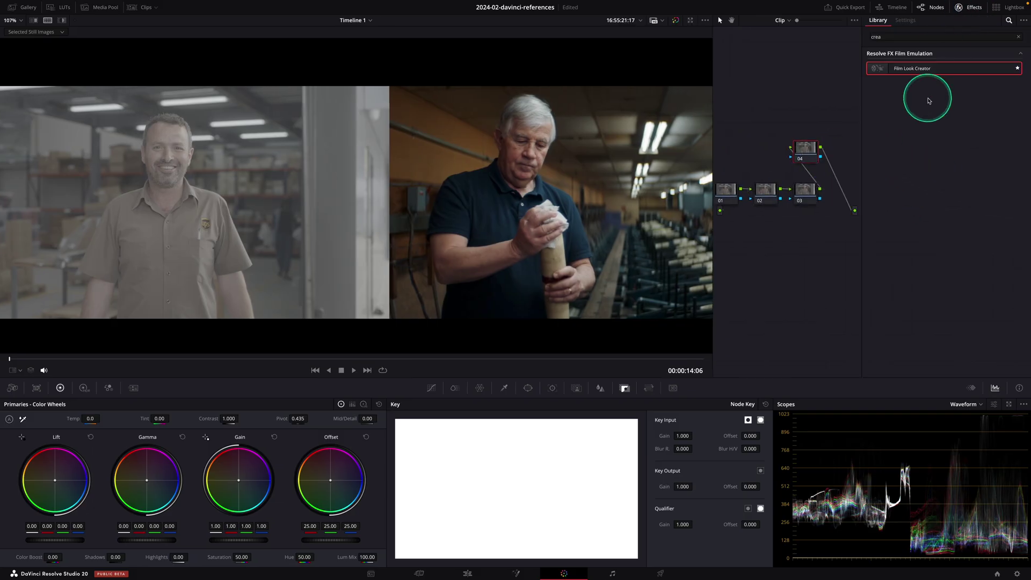
click(1018, 37)
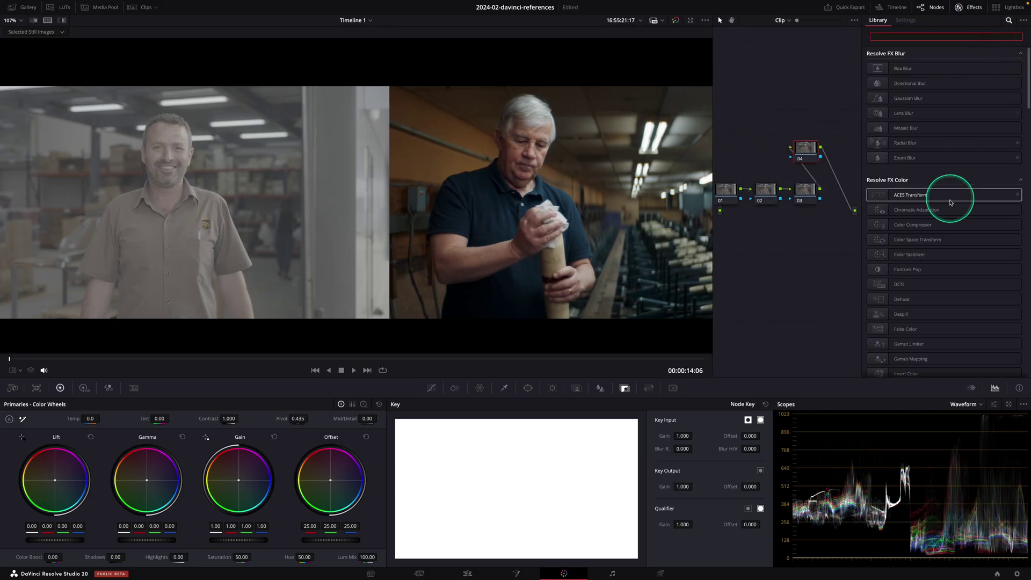
drag(926, 240, 808, 148)
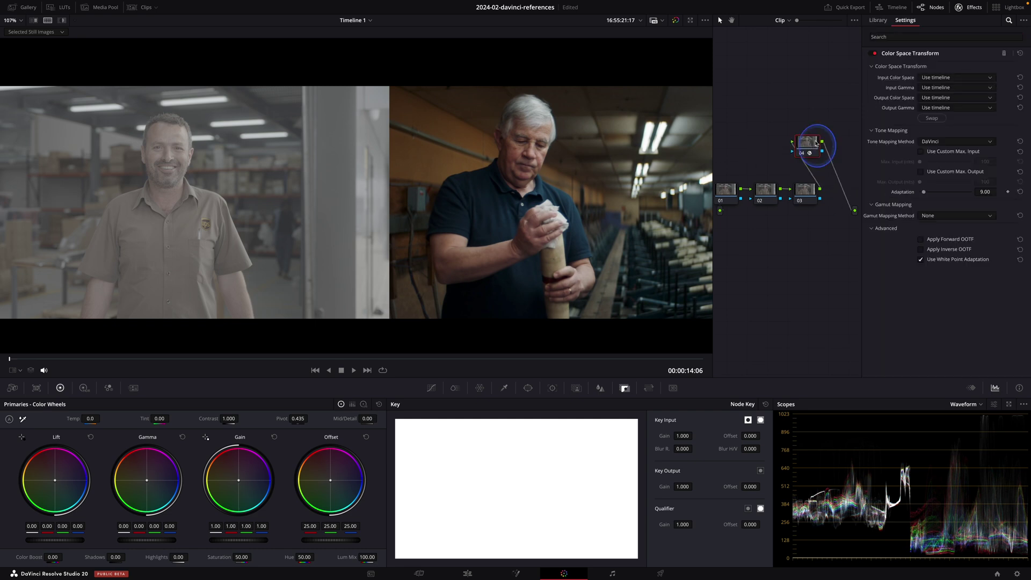
Step: Set the transform's input color space to Sony S-Gamut3.Cine and its input gamma to Sony S-Log3
click(955, 78)
scroll(960, 121, down, 10)
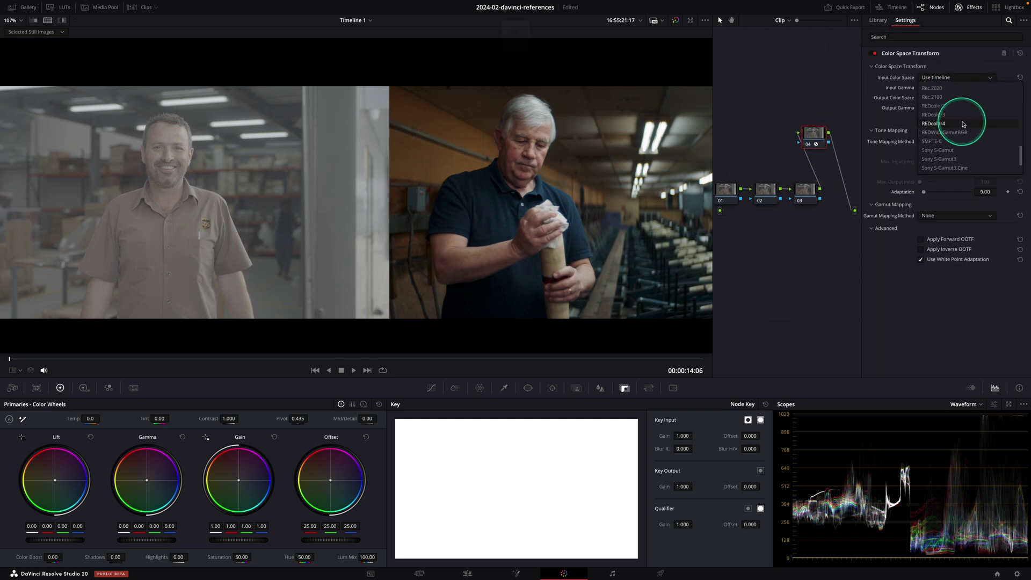
click(961, 170)
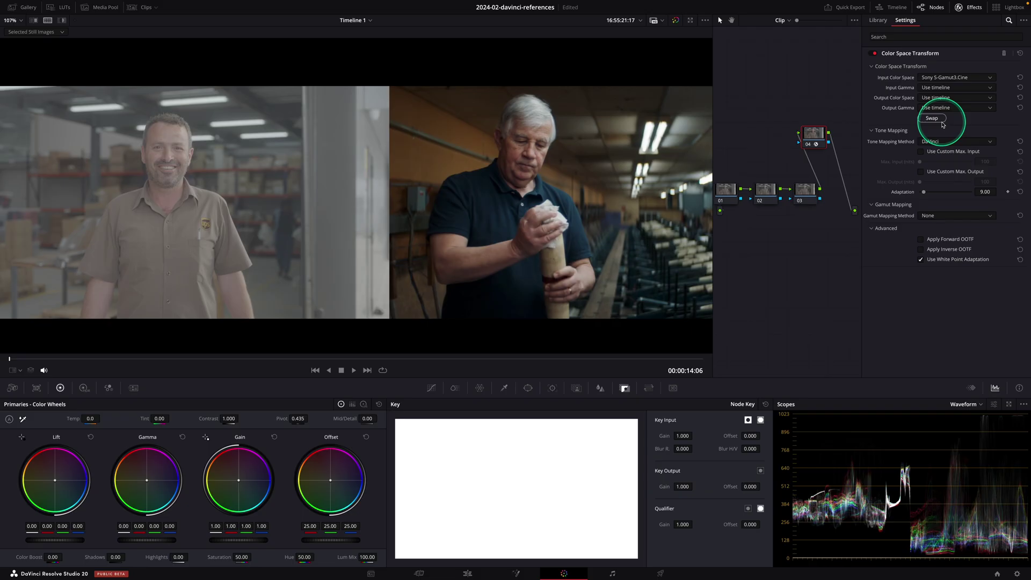
click(944, 87)
key(s)
scroll(957, 143, down, 2)
click(946, 164)
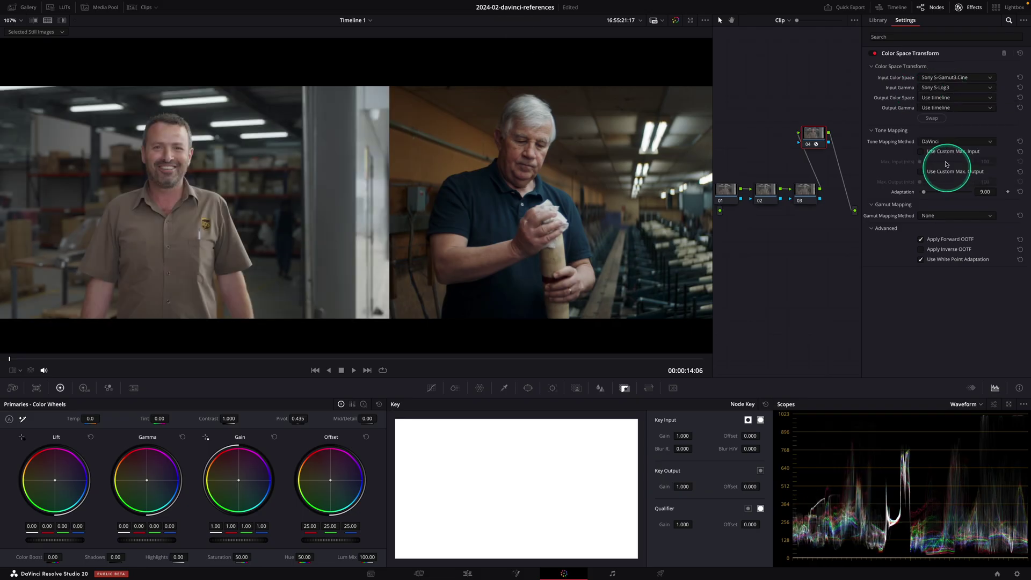
Step: Choose the transform's output color space and output gamma, and close the effect settings
click(944, 98)
key(e)
click(953, 179)
click(940, 107)
key(e)
click(944, 199)
click(968, 9)
Step: Move the transform node further along the tree and label the first node EXP
drag(883, 144, 913, 165)
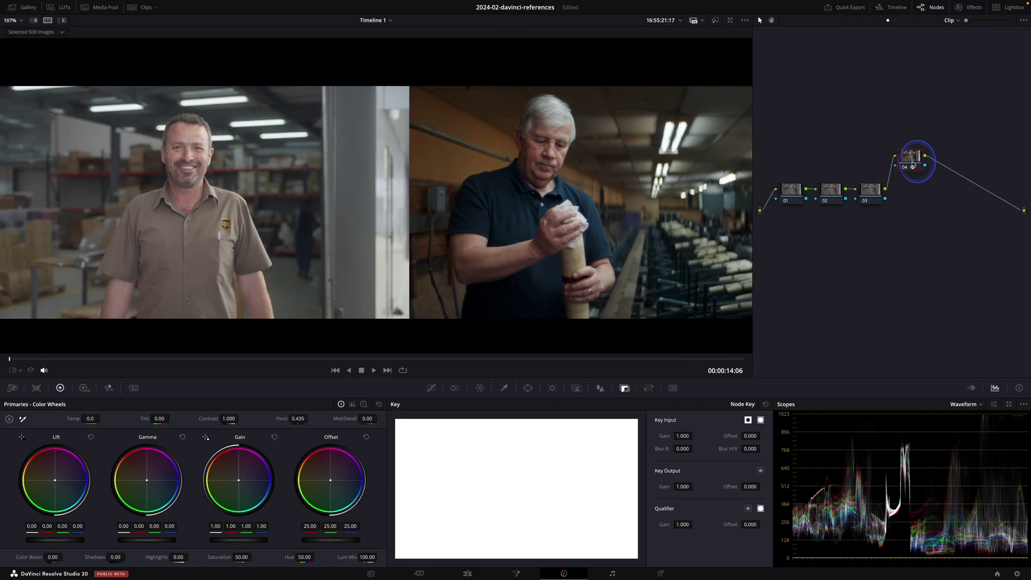
drag(792, 194, 791, 201)
right_click(794, 199)
click(807, 214)
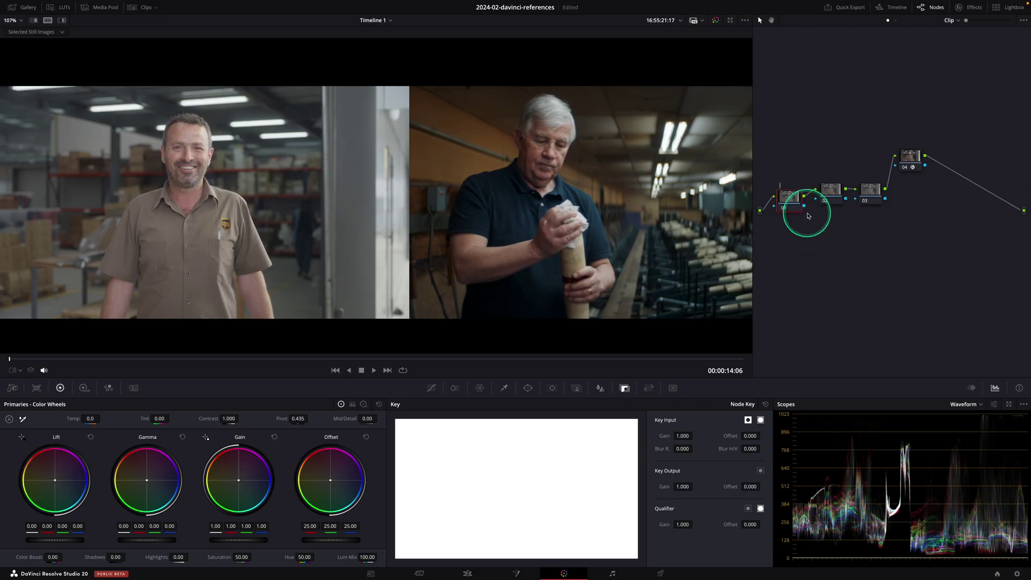
text(EXR)
key(Return)
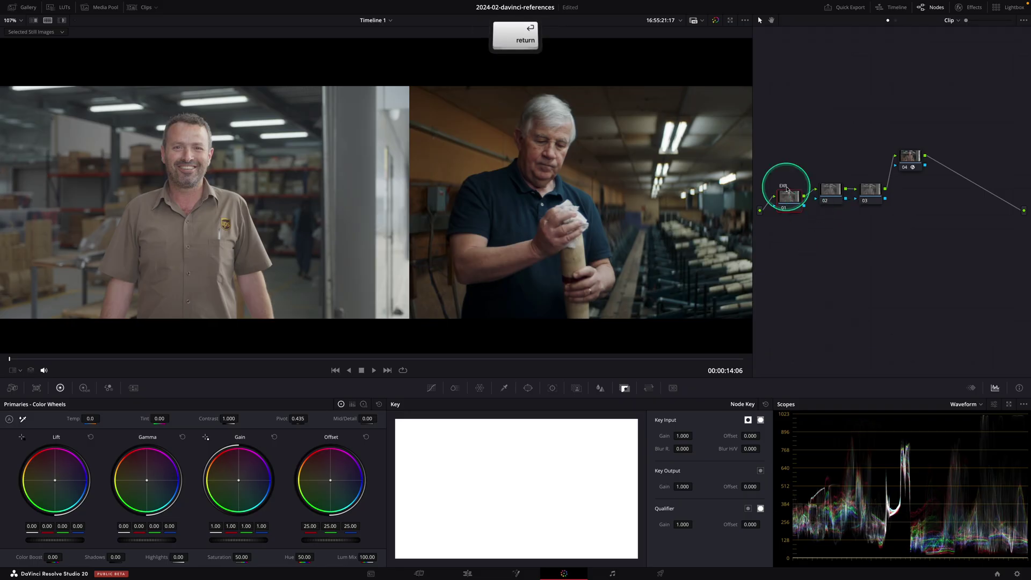
Step: Label the second node WB and the third node CTR
right_click(832, 190)
click(846, 205)
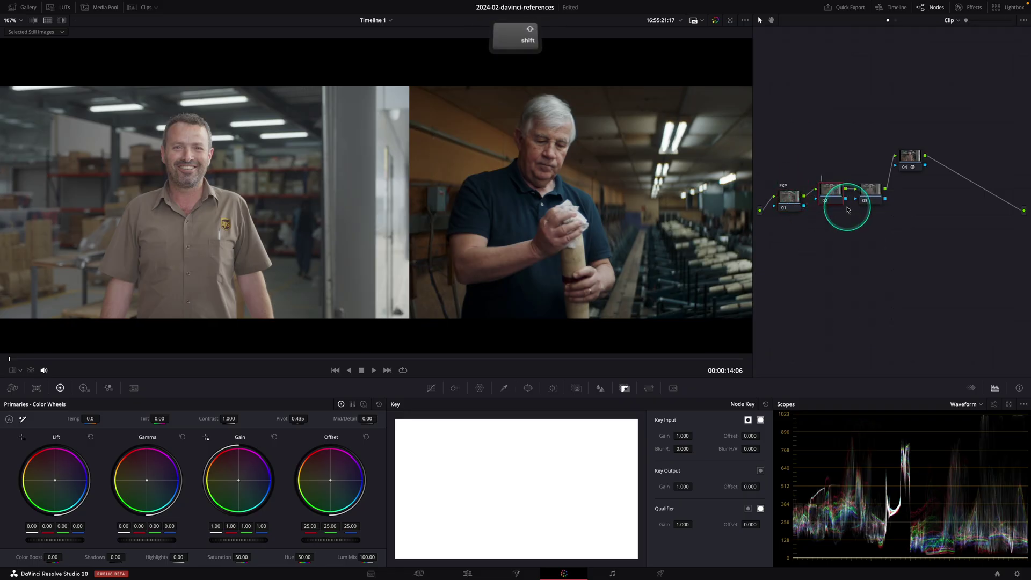
text(WB)
right_click(870, 190)
click(885, 205)
text(CTR)
Step: Insert a serial node after CTR, label it SAT, and place the transform node behind it
key(alt+s)
right_click(913, 199)
click(920, 210)
text(T)
click(920, 209)
drag(910, 157, 947, 206)
Step: Set the HDR color wheels on the EXP node to the Sony S-Gamut3.Cine color space
click(788, 201)
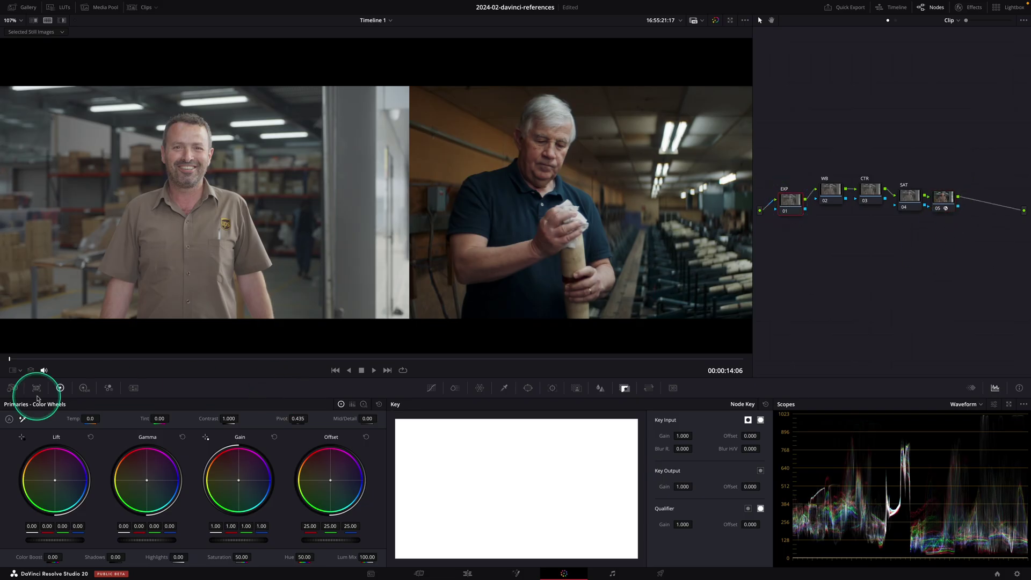
click(83, 388)
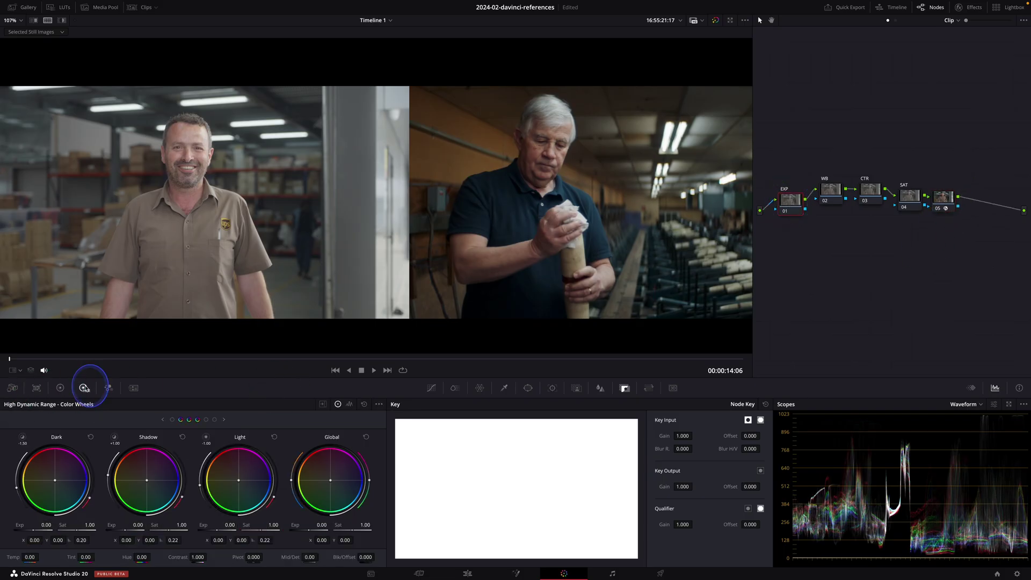
click(379, 404)
click(422, 483)
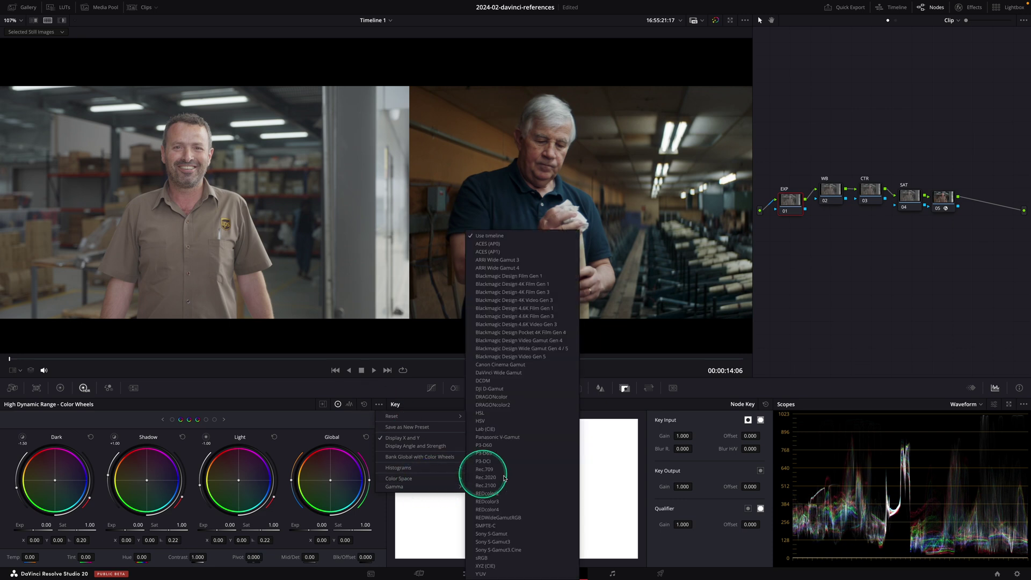
click(529, 550)
Step: Choose the HDR wheels' gamma and lower the EXP node's Global exposure to -0.80
click(379, 404)
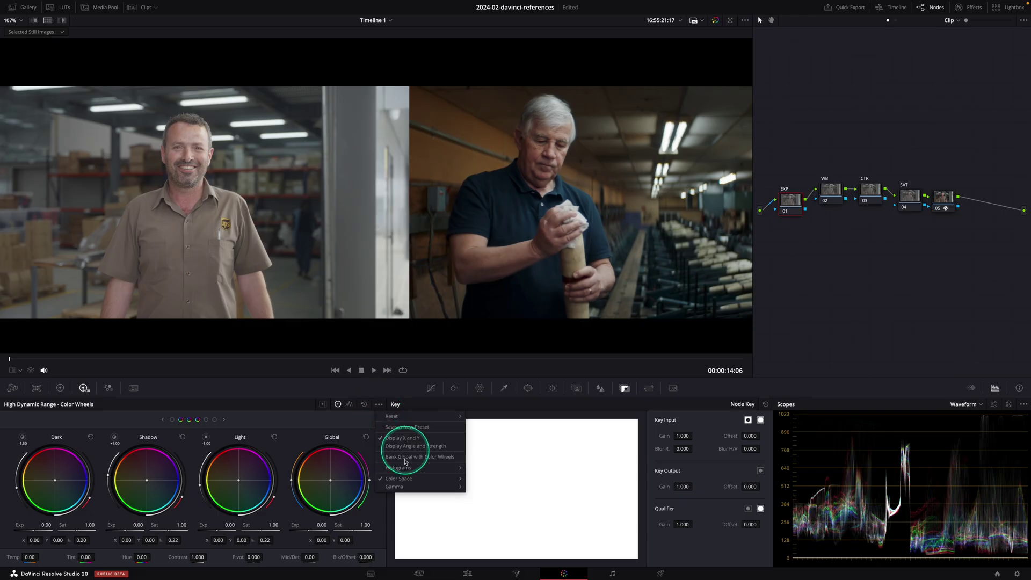
click(405, 486)
click(495, 486)
click(344, 396)
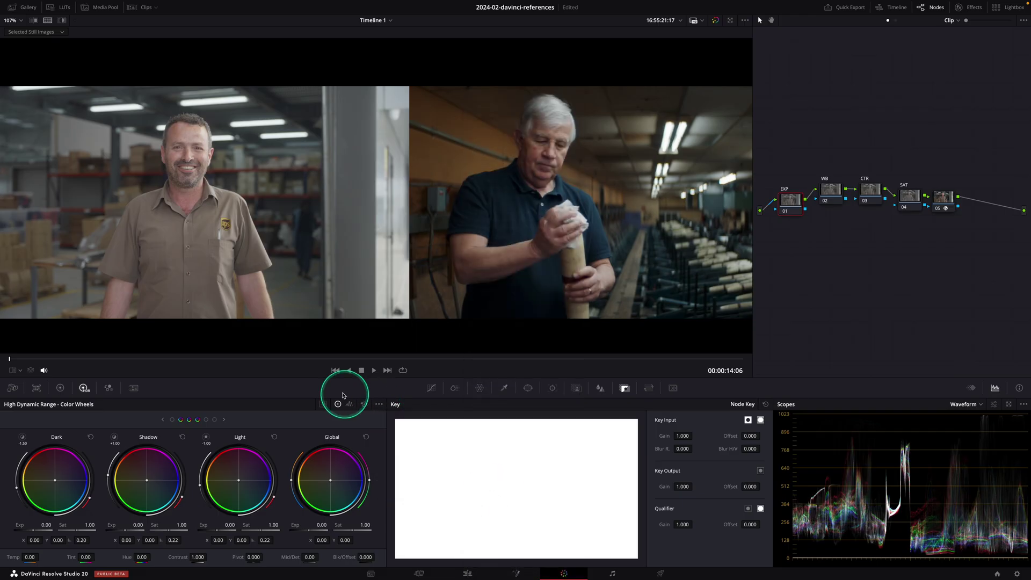
drag(322, 522, 204, 522)
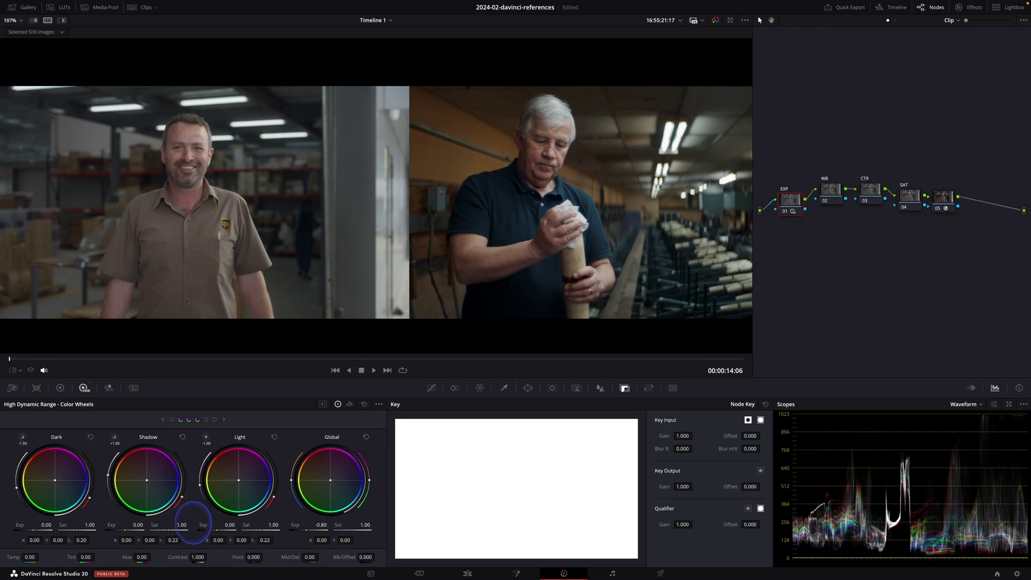
Step: On the CTR node, set the primaries to Lift -0.02, Gain 1.02 and Contrast 1.120
click(60, 388)
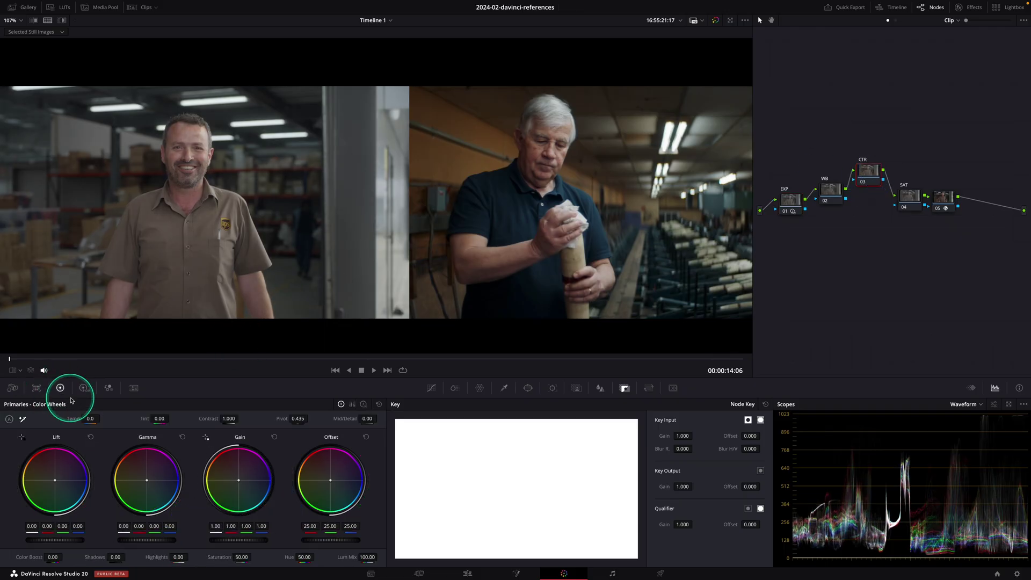
drag(74, 545, 62, 544)
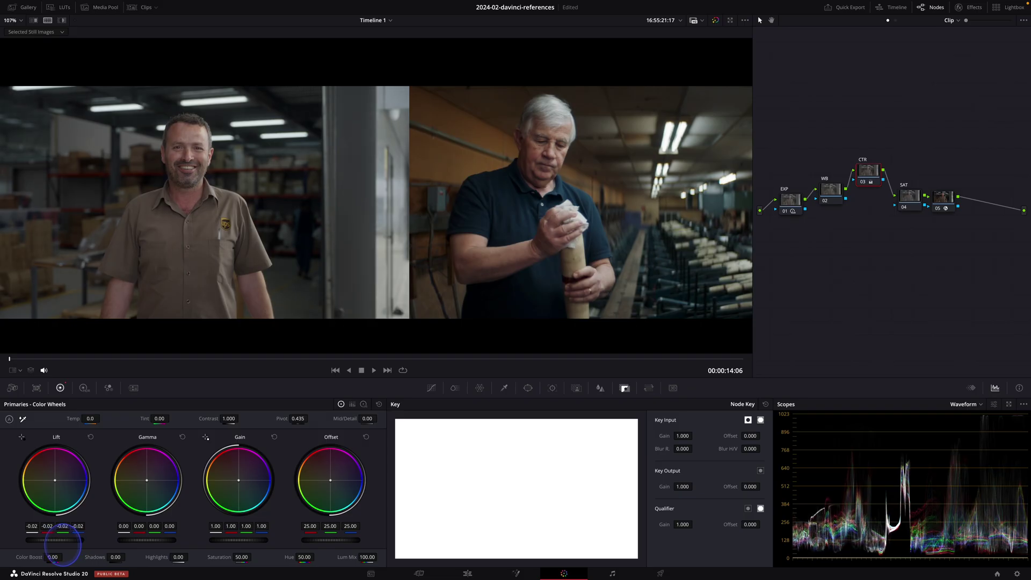
drag(226, 542, 232, 541)
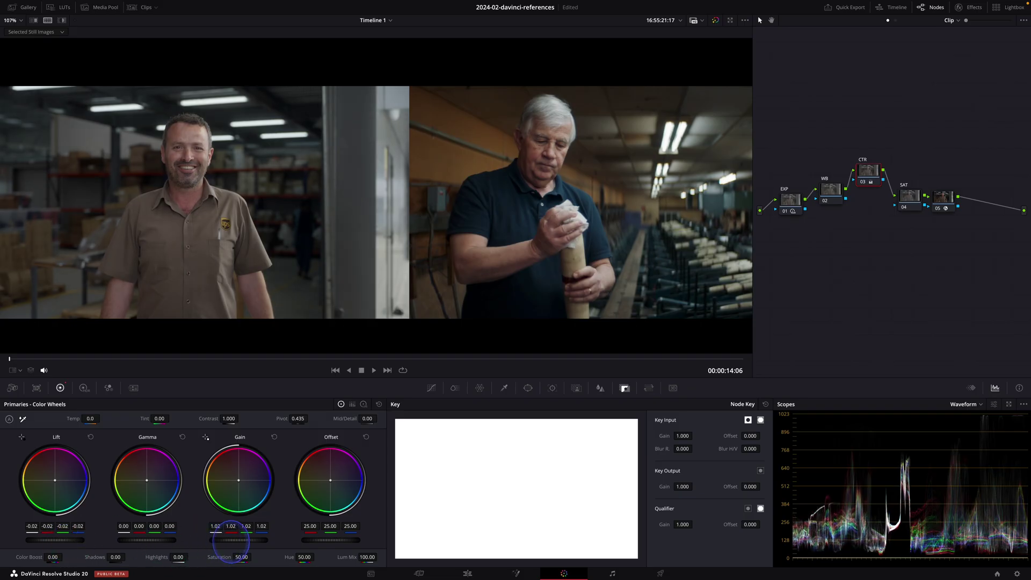
drag(230, 418, 259, 415)
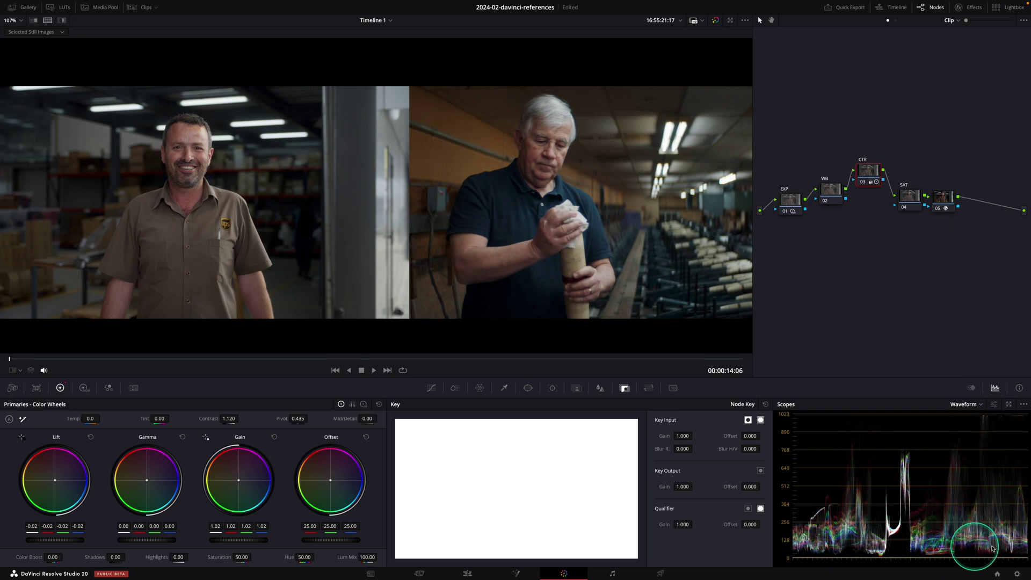
Step: Move the WB node up in the tree and set its node gamma to Linear
drag(831, 189, 812, 166)
right_click(813, 163)
mouse_move(853, 269)
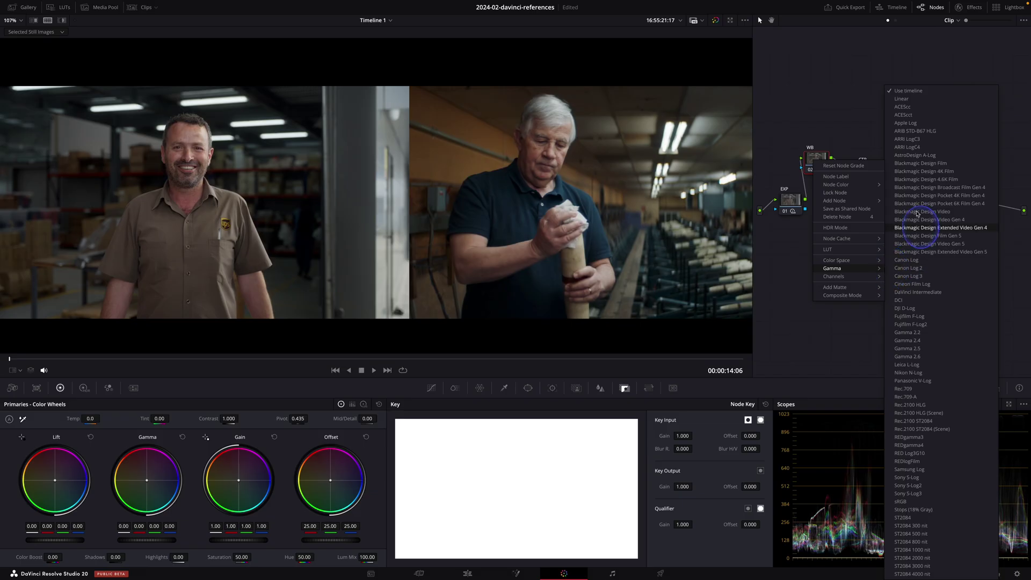
click(908, 100)
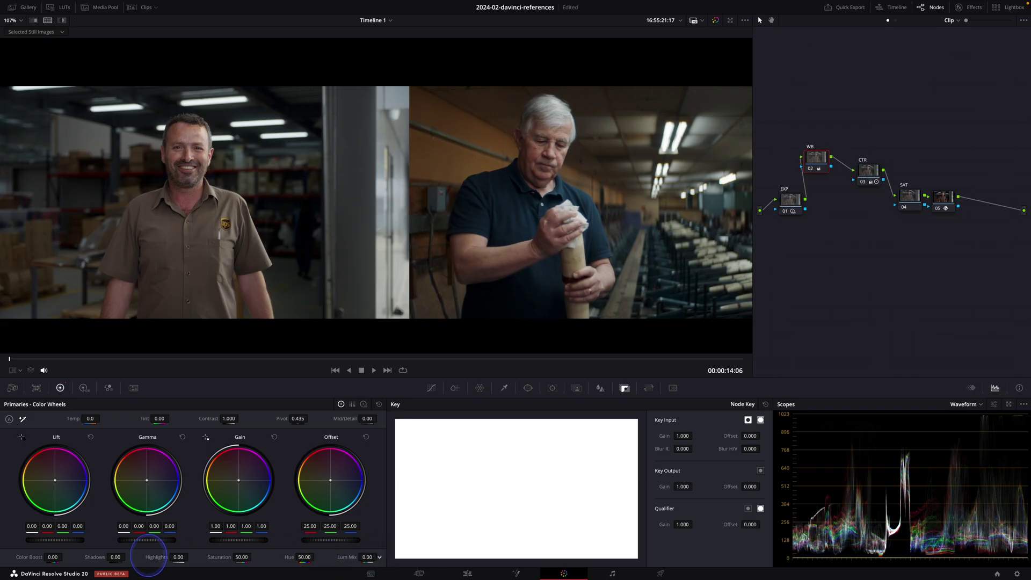
Step: Set the WB node's Lum Mix to 0.20, try a strong warm shift on the Gain wheel, and reset that wheel
drag(71, 556, 72, 557)
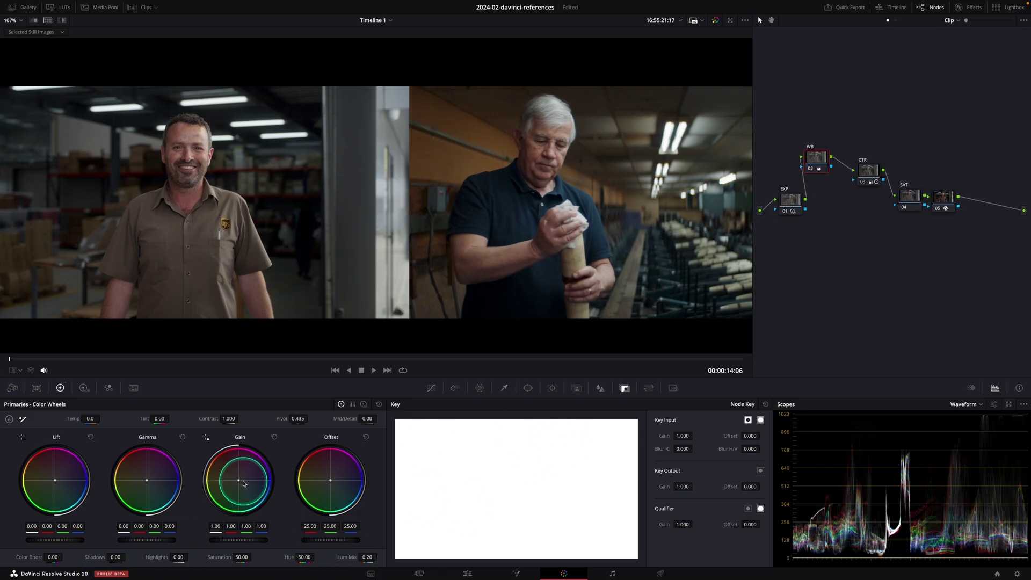
drag(239, 480, 217, 468)
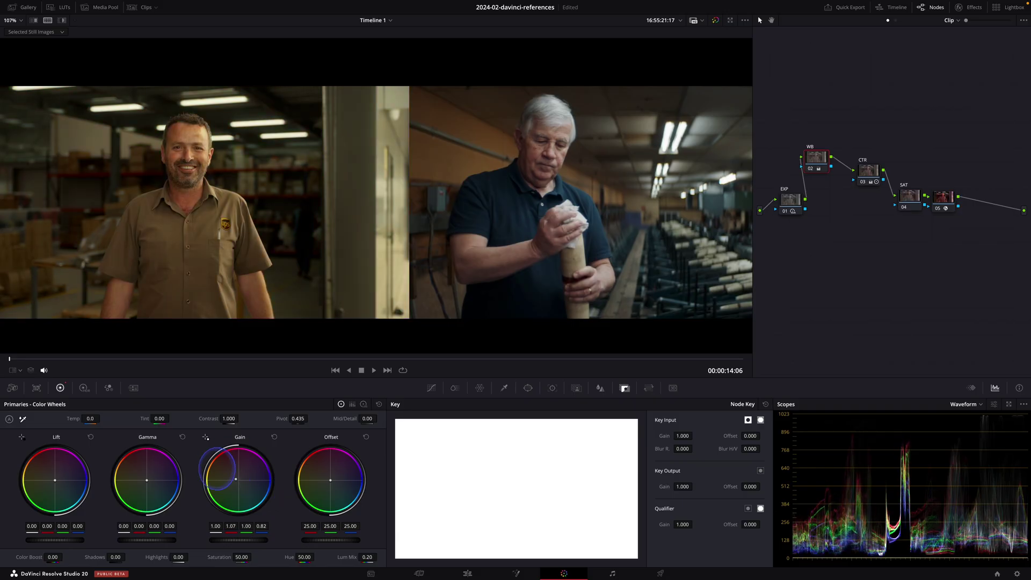
double_click(240, 483)
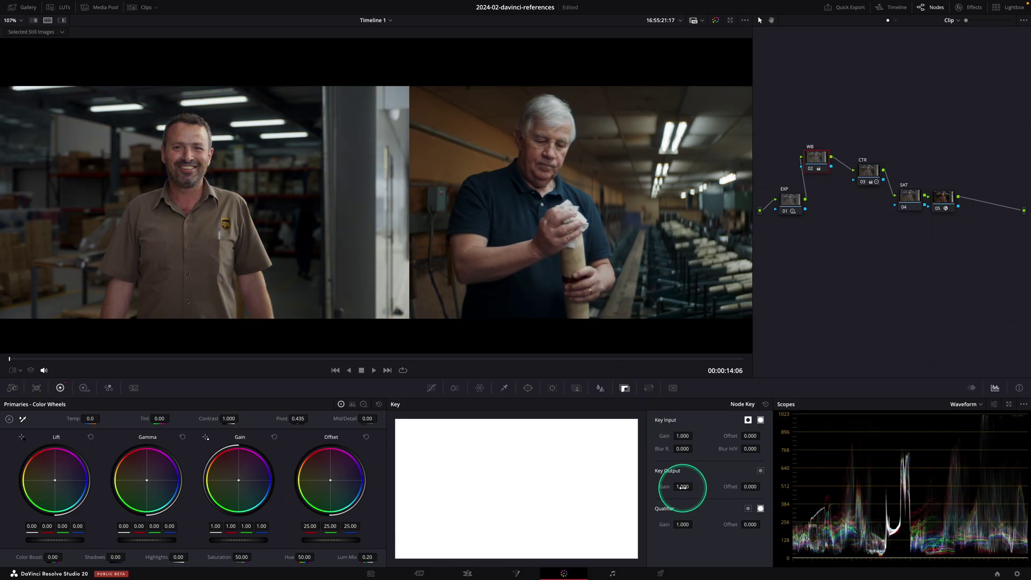
Step: Lower the WB node's key output gain to 0.200 and warm its Gain wheel to red 1.05, green 0.99 and blue 0.92
drag(683, 487, 680, 487)
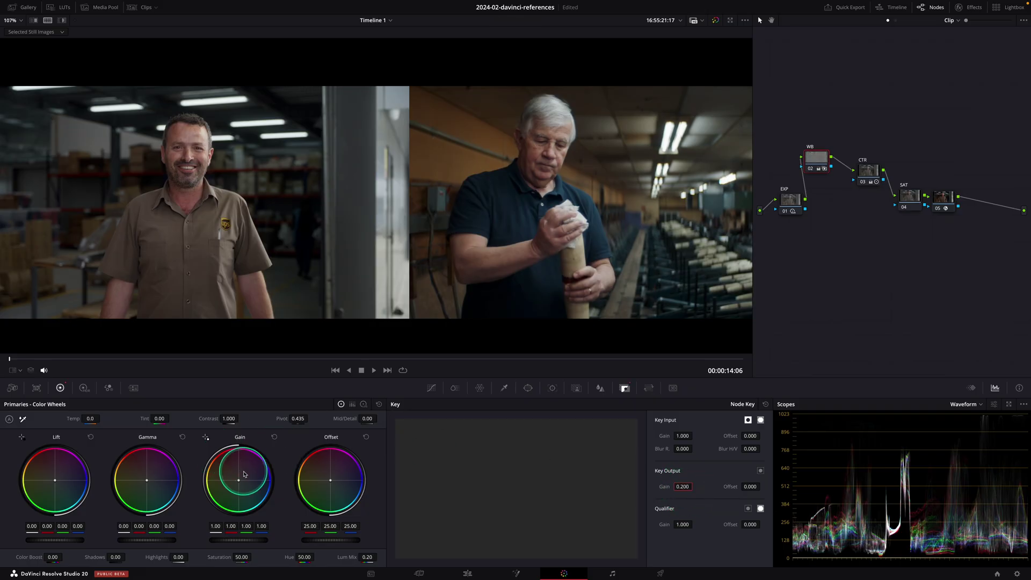
drag(223, 473, 237, 451)
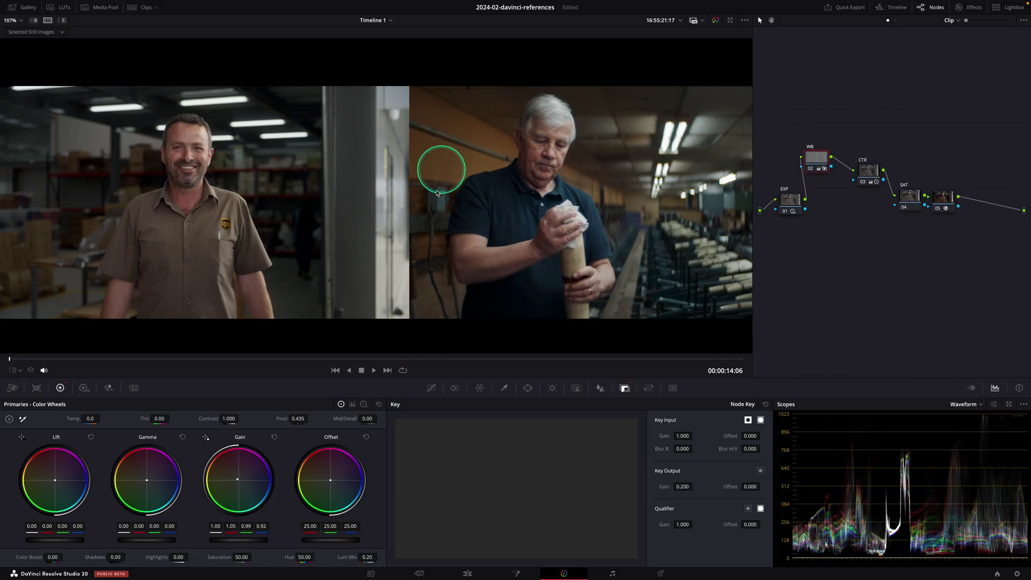
scroll(591, 138, right, 4)
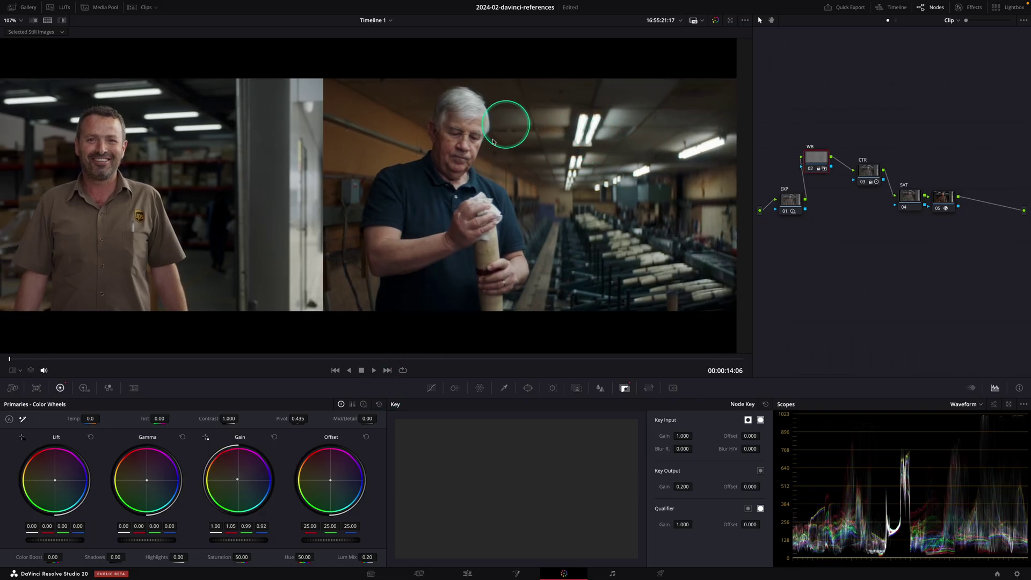
scroll(545, 166, left, 4)
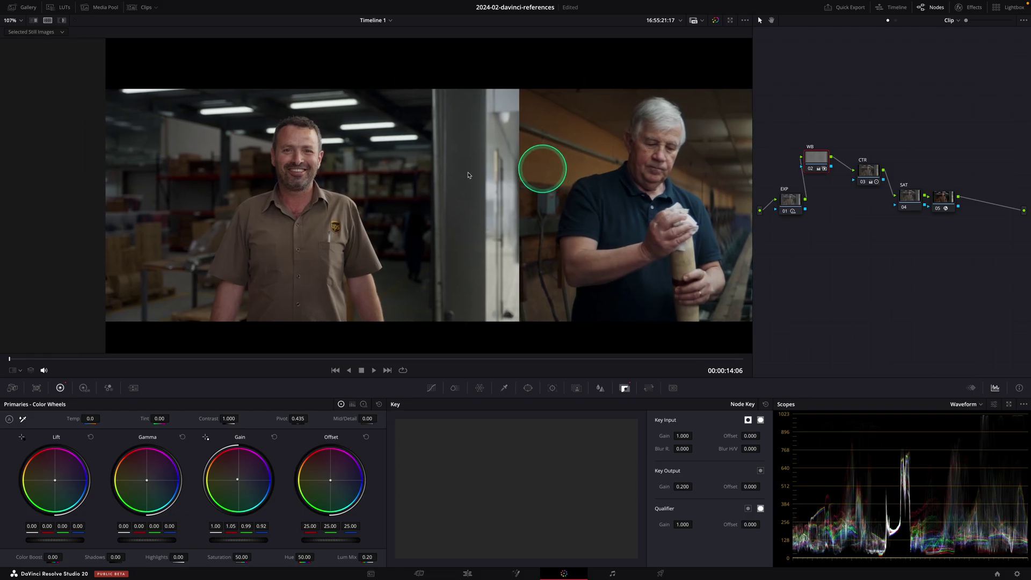
scroll(328, 183, up, 3)
scroll(322, 175, up, 1)
scroll(322, 169, right, 1)
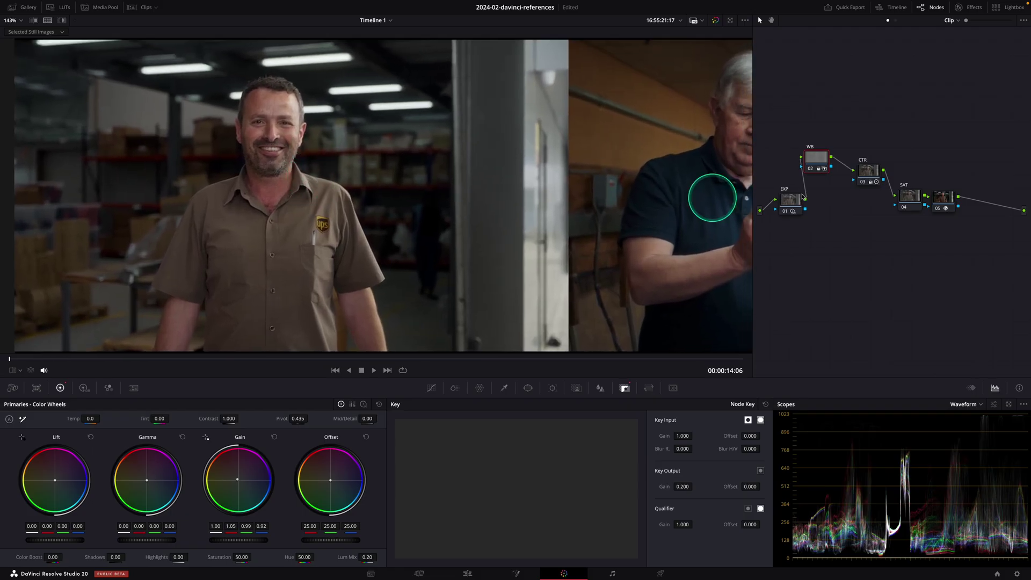
Step: Add a new node at the end of the node tree and arrange the last two nodes apart from each other
key(alt+o)
drag(979, 207, 905, 136)
drag(943, 206, 952, 218)
drag(911, 132, 903, 127)
Step: Search the effects library for "crea" and apply Film Look Creator to the new node
click(965, 11)
click(912, 37)
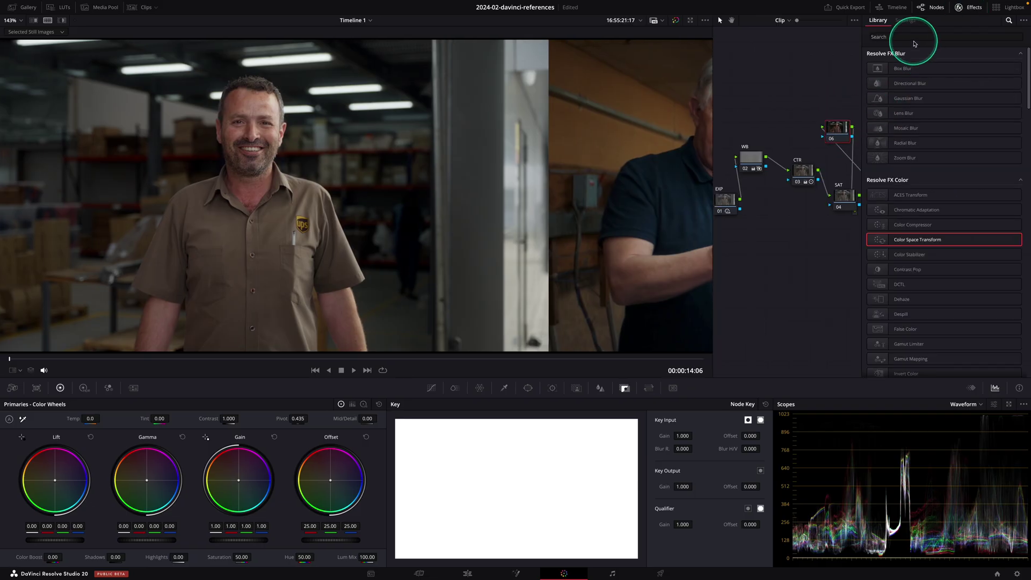
text(crea)
click(909, 69)
drag(909, 69, 833, 113)
drag(830, 111, 827, 110)
Step: Set Film Look Creator to the Clean Slate preset and enable its vignette
click(956, 65)
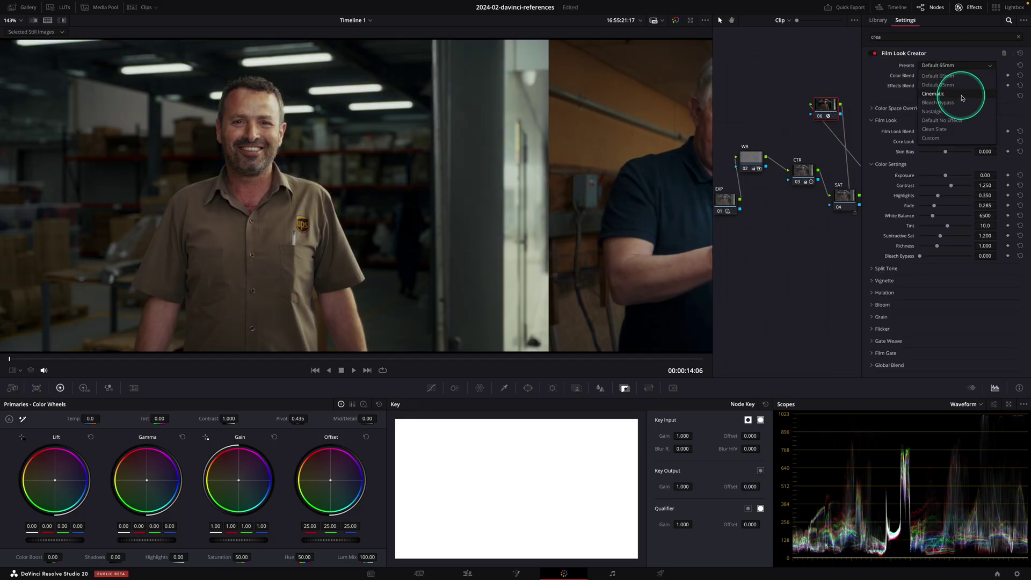
click(944, 130)
key(super+d)
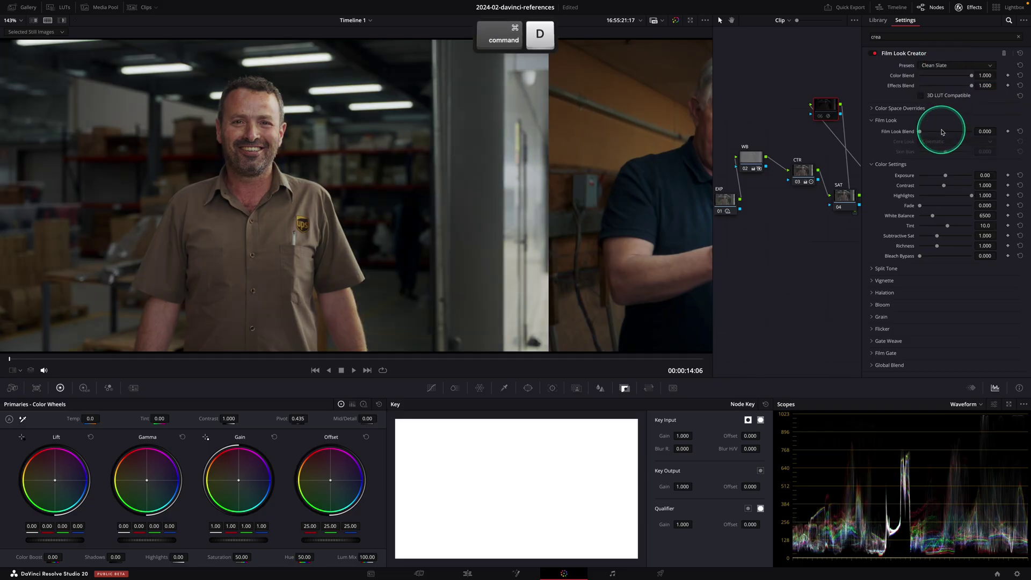
click(902, 284)
click(940, 291)
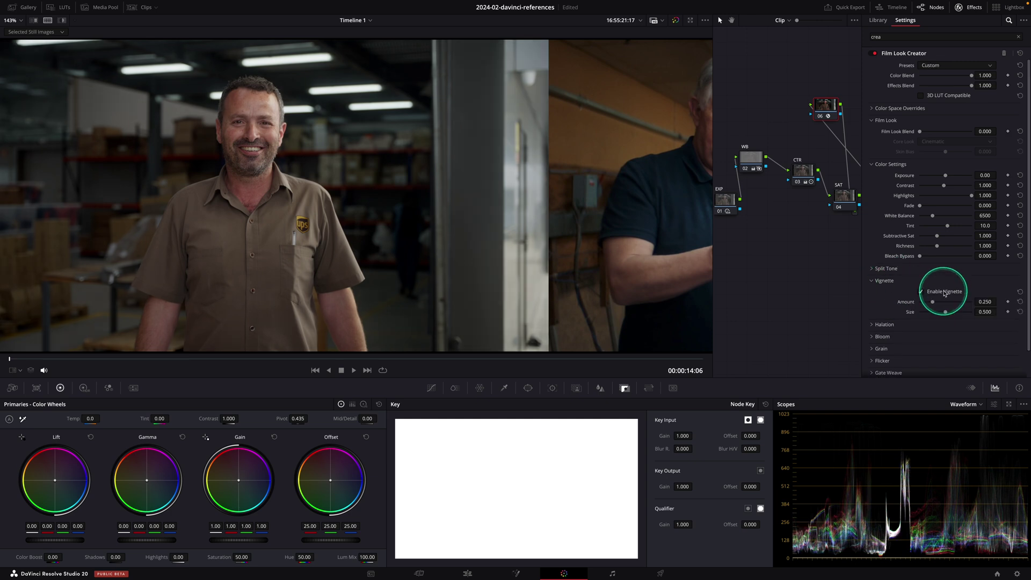
Step: Enable halation with amount 0.581 and radius 3.93, and compare the image with the node off and on
click(885, 321)
scroll(412, 127, up, 5)
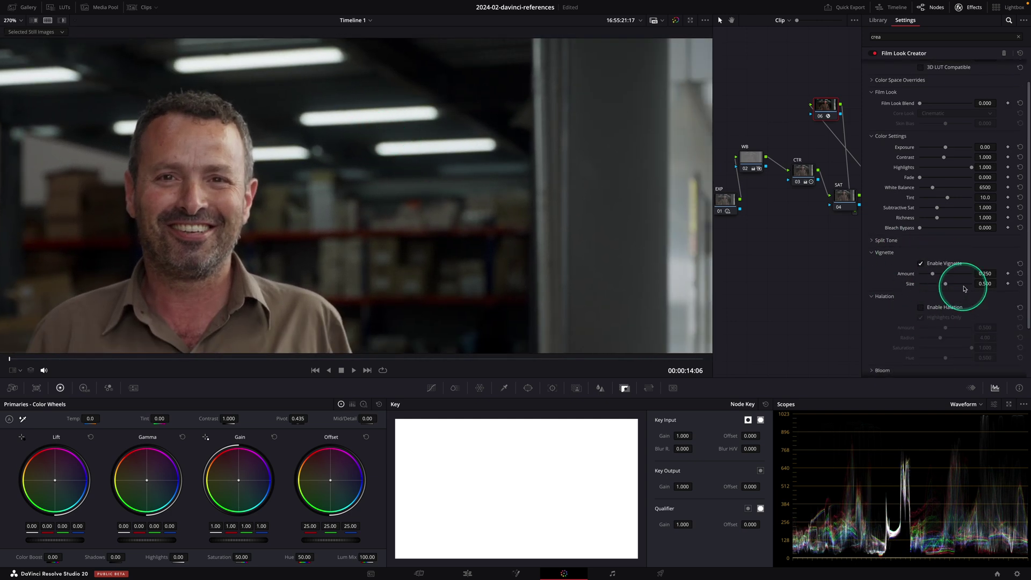
click(941, 306)
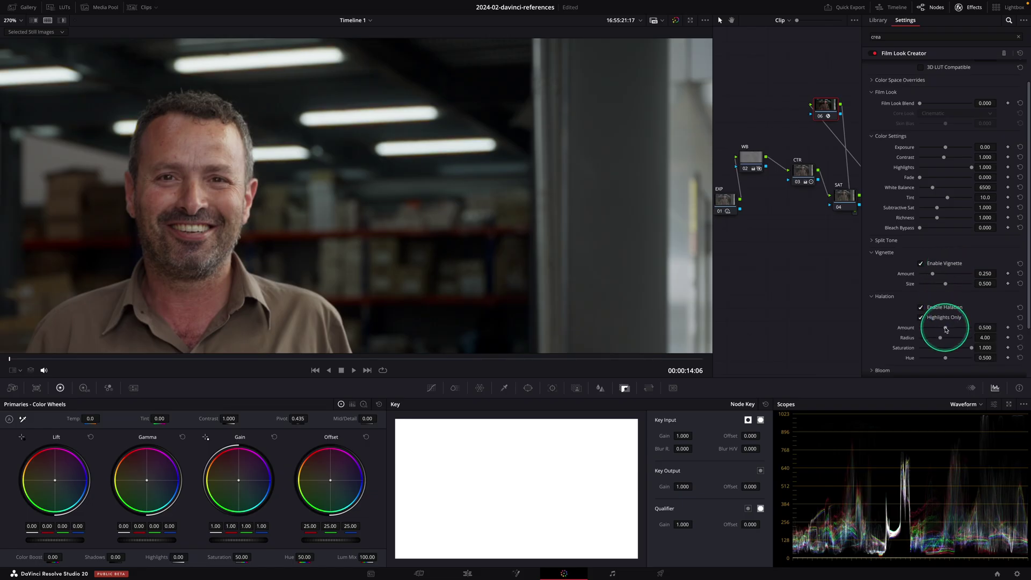
drag(945, 340, 941, 338)
key(super+d)
key(super+d)
Step: Enable bloom in Film Look Creator with amount 0.488 and radius 18.6
scroll(927, 330, down, 1)
scroll(889, 345, down, 5)
click(939, 289)
Step: Enable film grain with amount 0.295 and check the whole side-by-side comparison
click(883, 321)
scroll(932, 319, down, 2)
scroll(934, 311, down, 1)
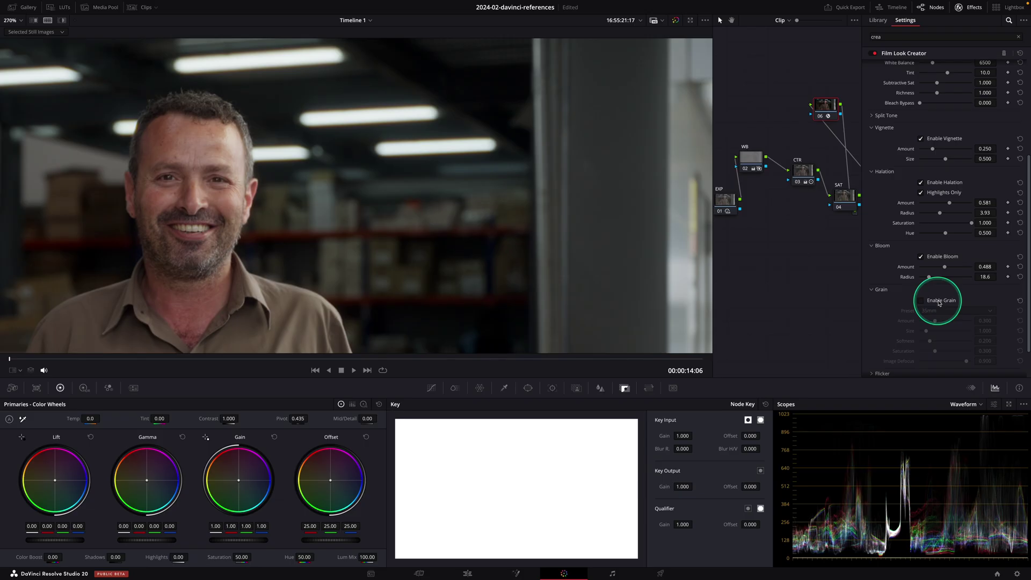
click(940, 302)
scroll(943, 309, down, 1)
key(z)
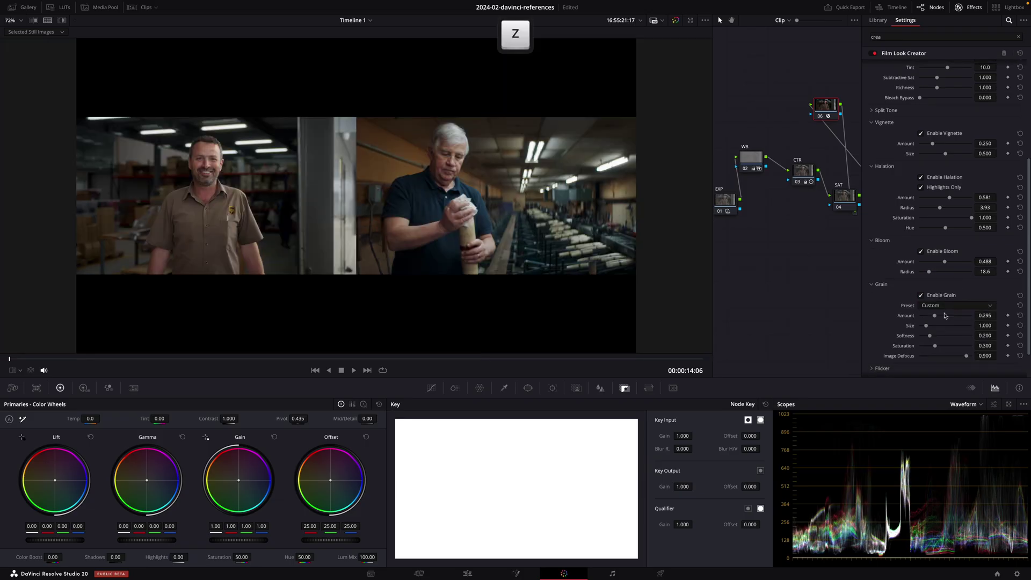
scroll(309, 184, up, 3)
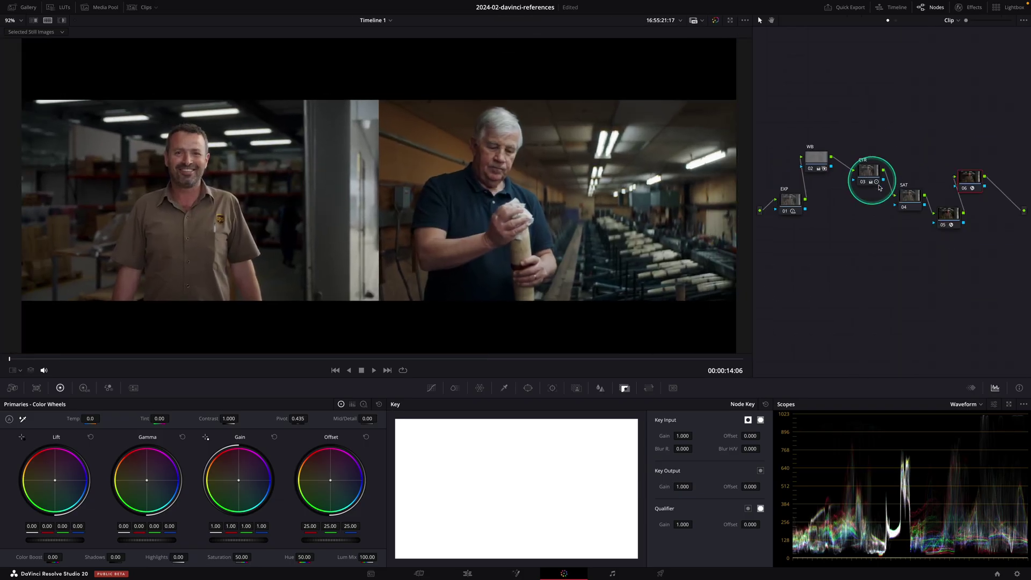
Step: Clean up the node graph and set the SAT node's ColorSlice saturation to 1.04
right_click(889, 266)
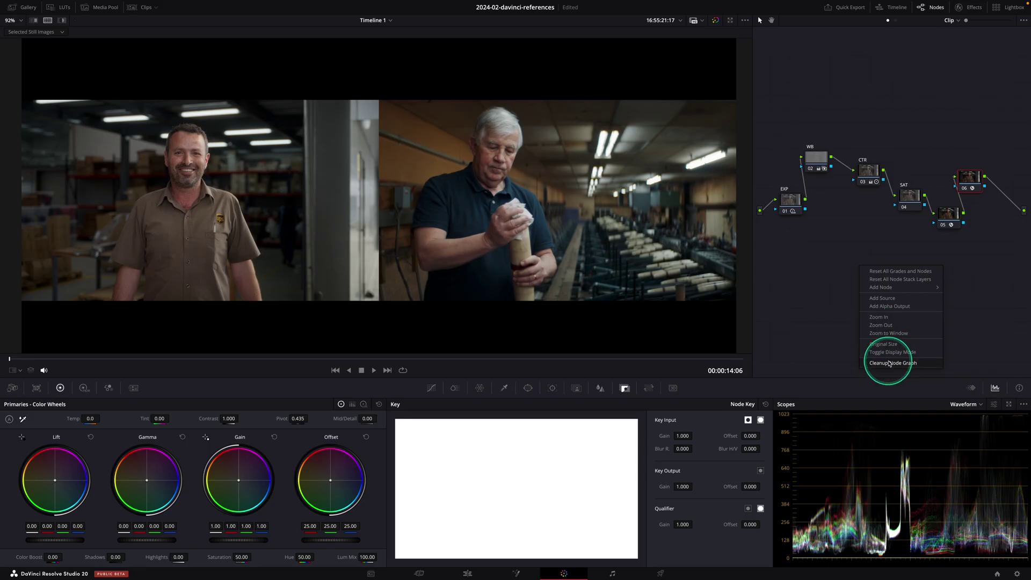
click(892, 360)
click(905, 225)
click(454, 388)
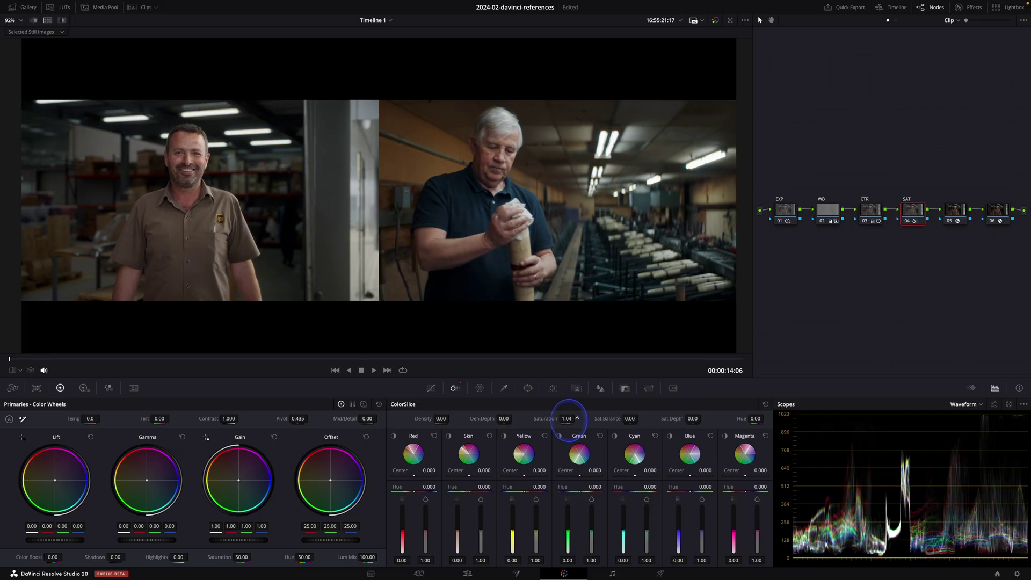
key(super+d)
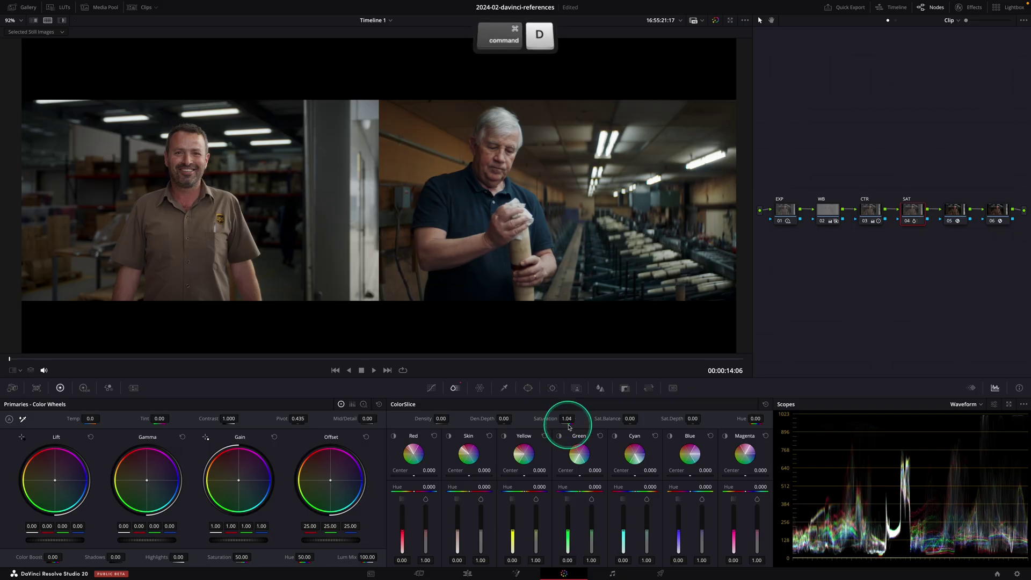
scroll(524, 316, up, 2)
key(z)
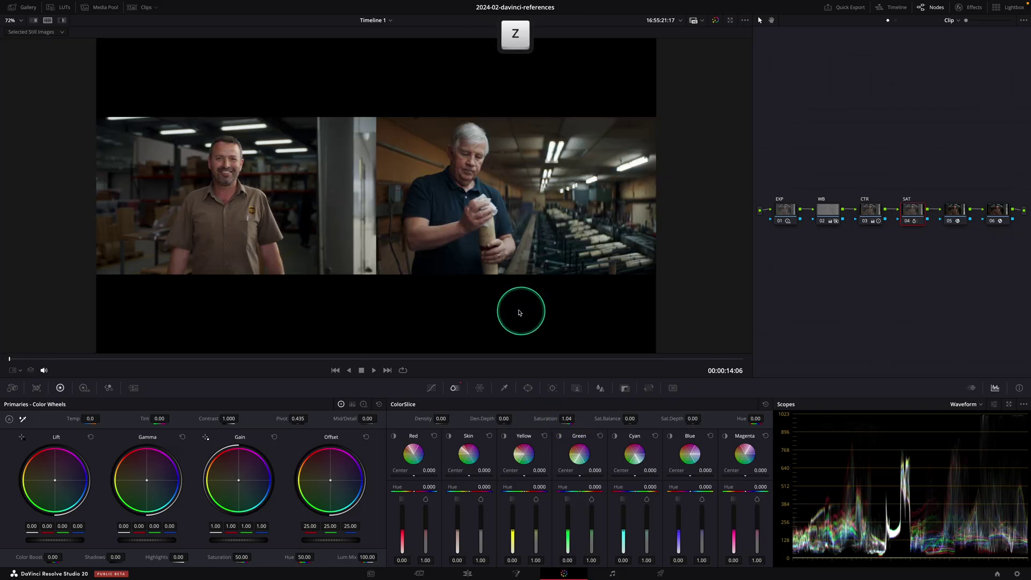
scroll(286, 221, up, 3)
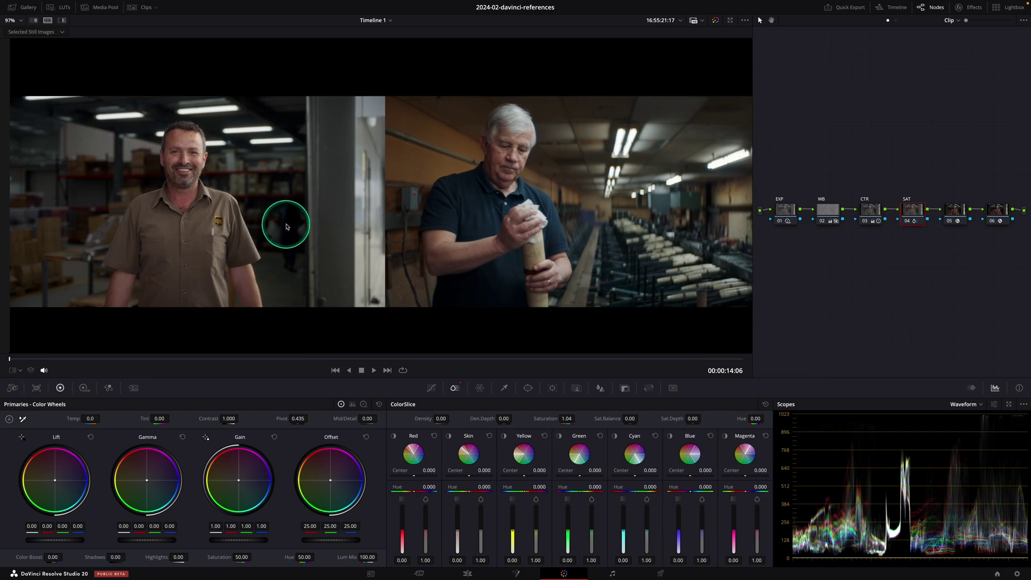
Step: Show the side-by-side comparison full screen, capture a screenshot of both images, and leave the full-screen view
key(shift+super+f)
key(shift+super+4)
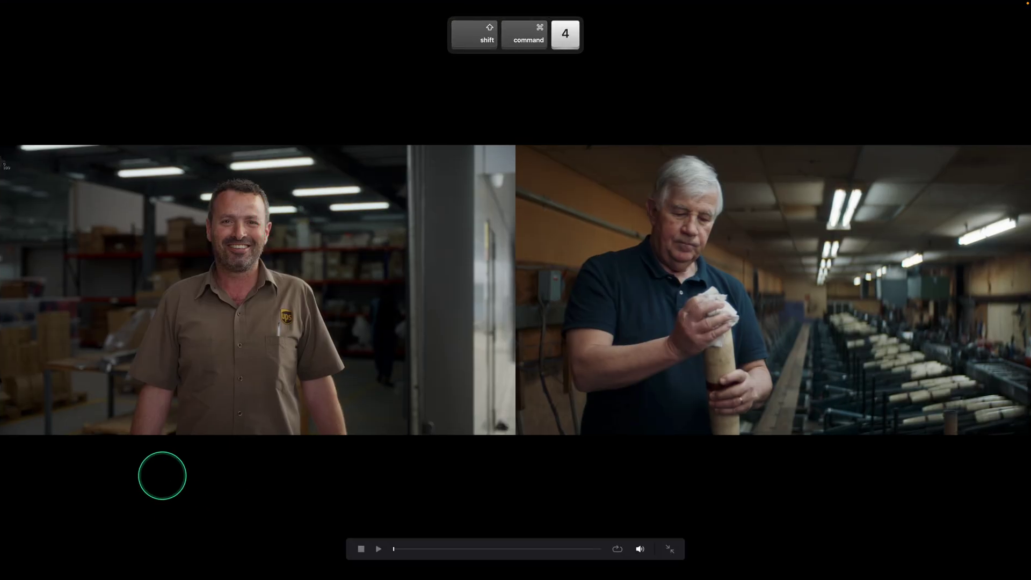
drag(1, 133, 1030, 447)
key(Escape)
Step: Switch to ChatGPT, attach the captured screenshot and ask "how can I match the left image to the right one in davinci resolve?"
key(super+Tab)
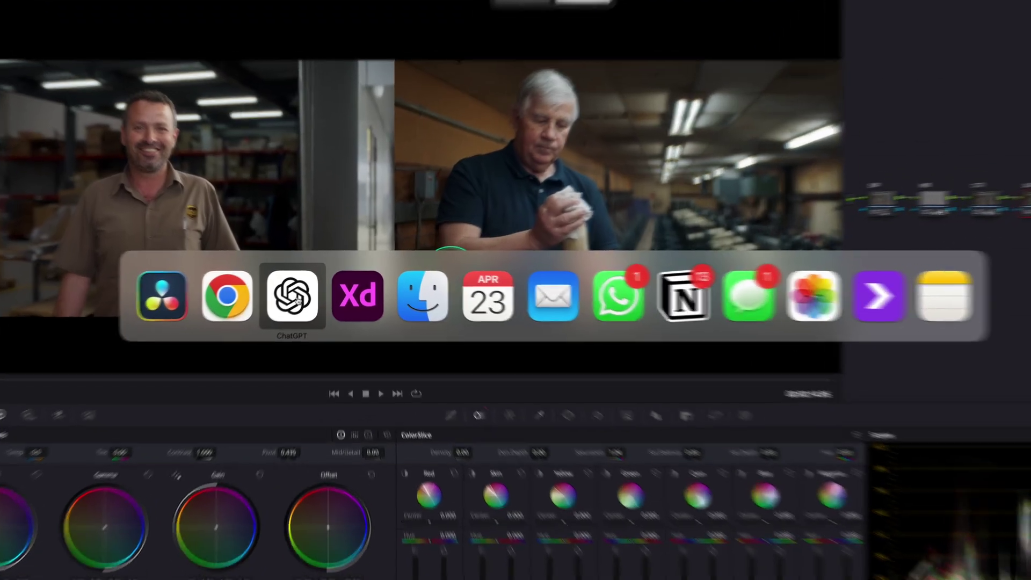
click(304, 277)
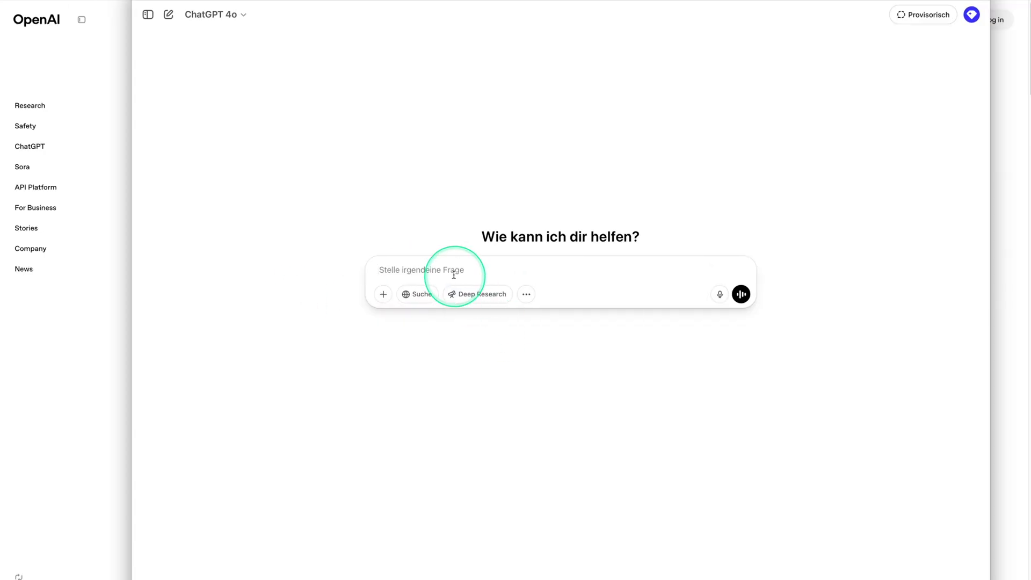
key(super+v)
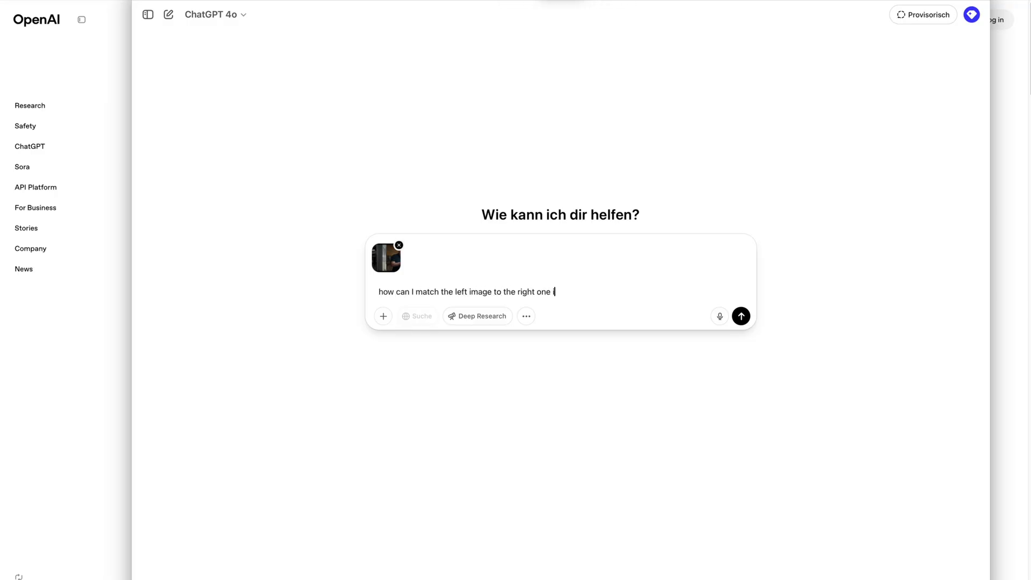
text(olve?)
key(Return)
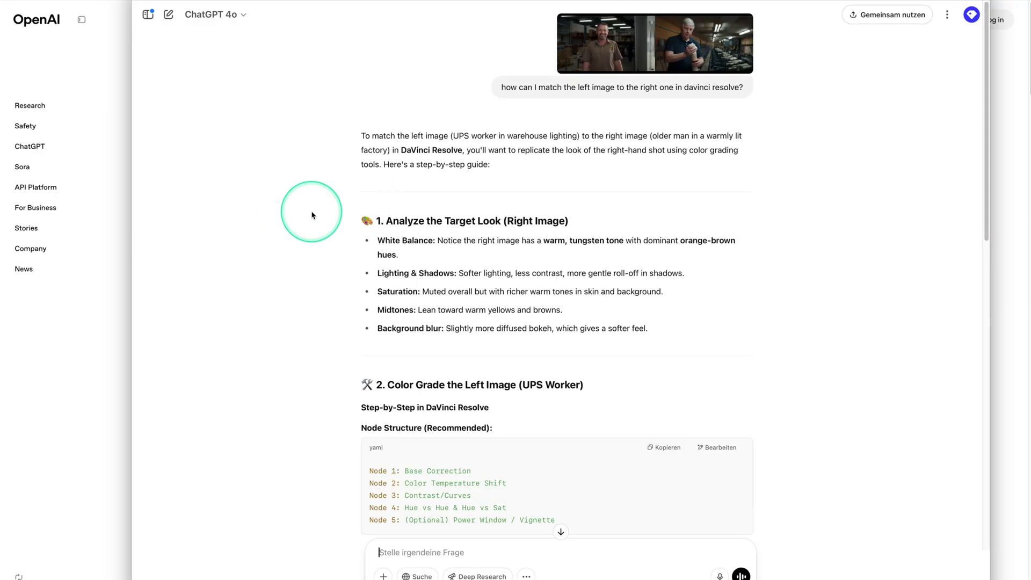
Step: Read ChatGPT's analysis of the target look, its recommended node structure and its step-by-step grading actions
scroll(290, 239, down, 2)
scroll(283, 210, down, 1)
scroll(293, 212, up, 2)
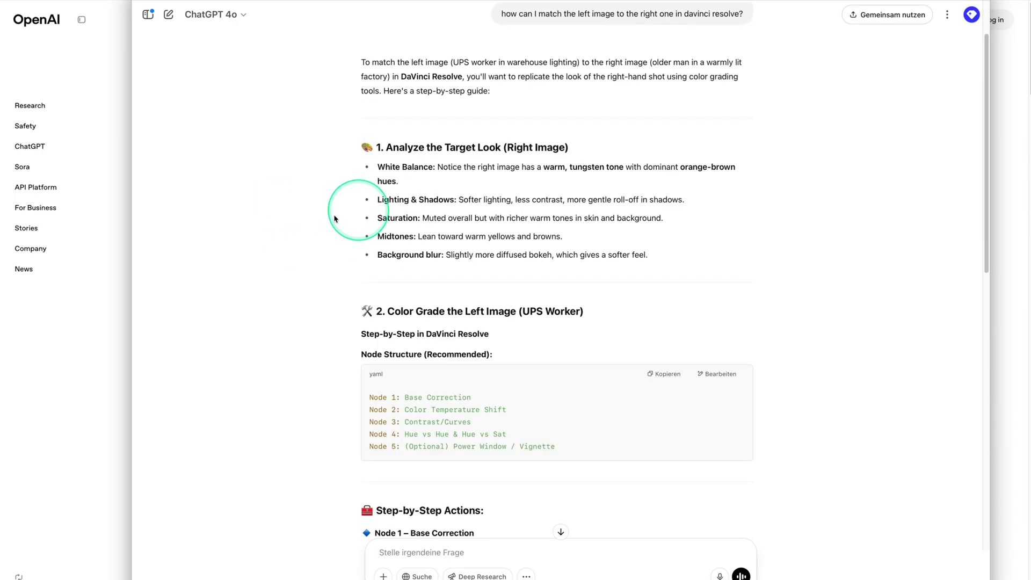
scroll(365, 203, down, 2)
scroll(408, 202, up, 3)
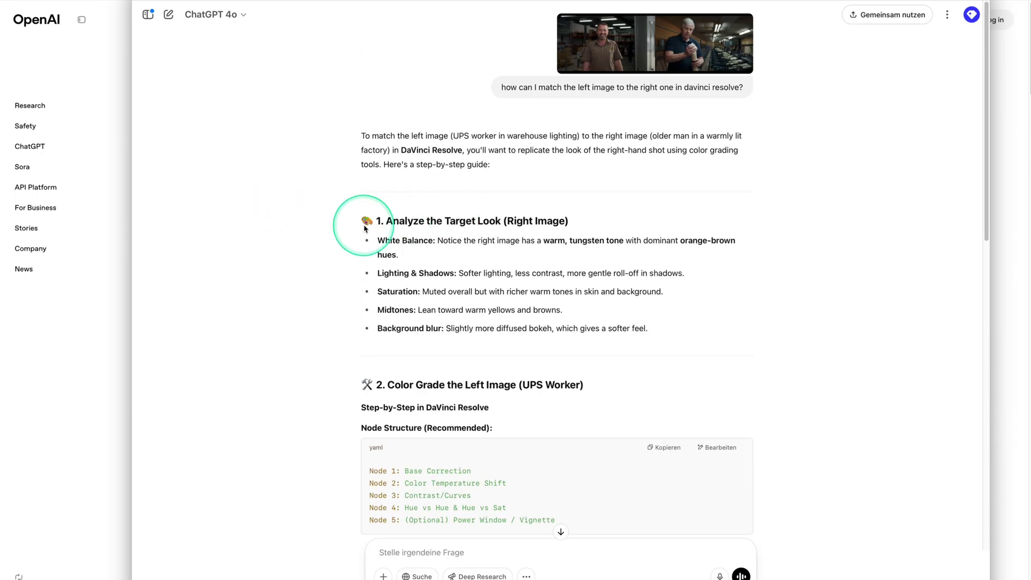
scroll(704, 345, down, 7)
drag(357, 175, 654, 486)
scroll(653, 486, down, 1)
click(654, 486)
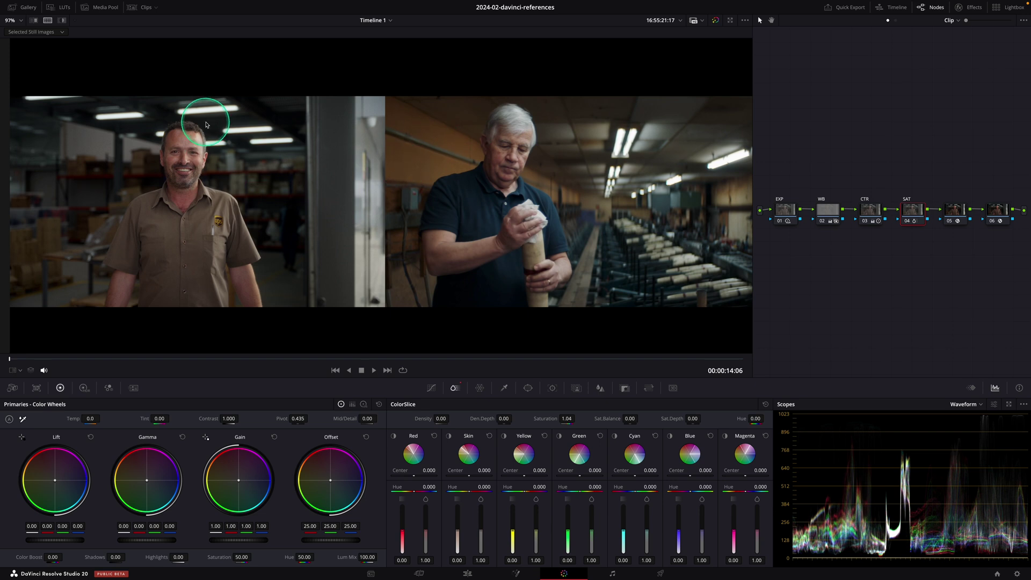
key(super+n)
key(super+n)
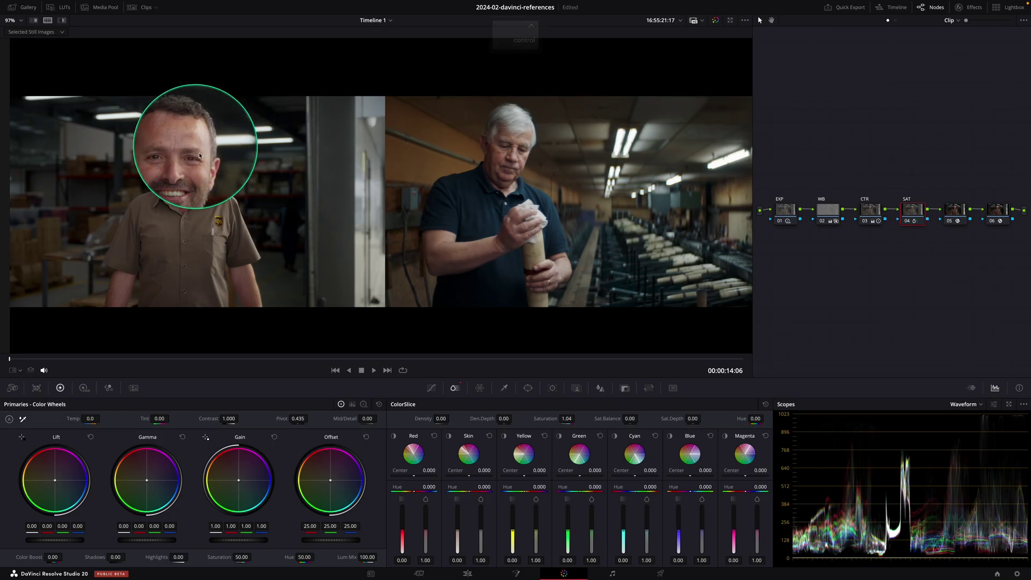
Step: On the EXP node's HDR wheels, set exposure to -0.11 for Light, -0.09 for Highlight and 0.10 for Shadow
click(793, 212)
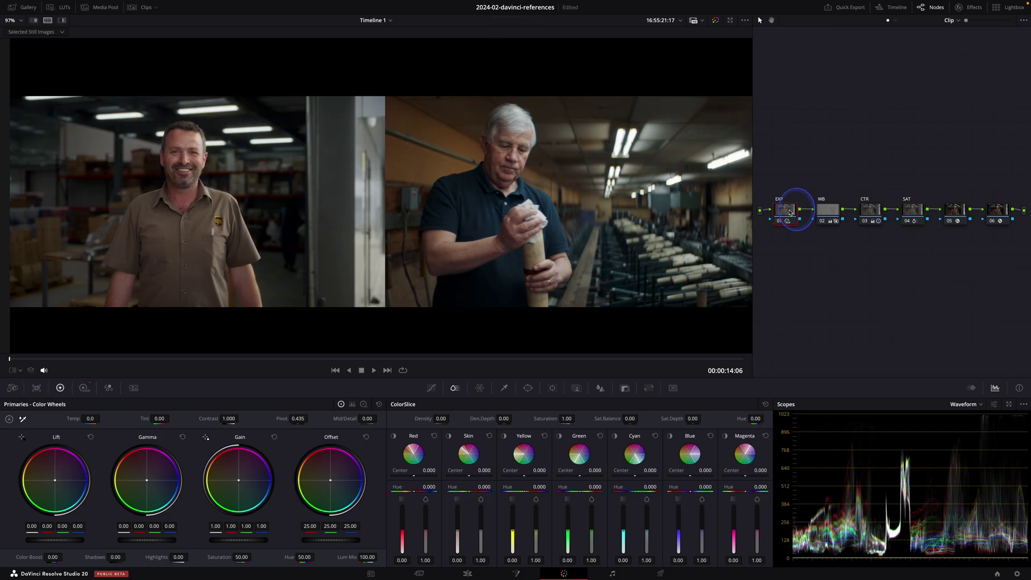
click(83, 387)
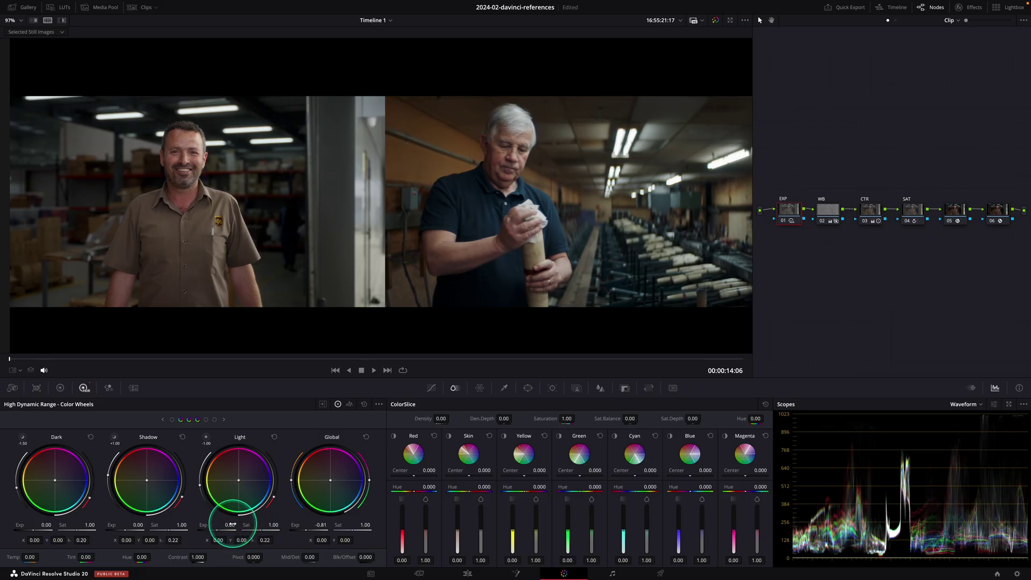
mouse_move(220, 532)
mouse_down()
mouse_move(210, 533)
mouse_move(229, 525)
mouse_up()
click(206, 420)
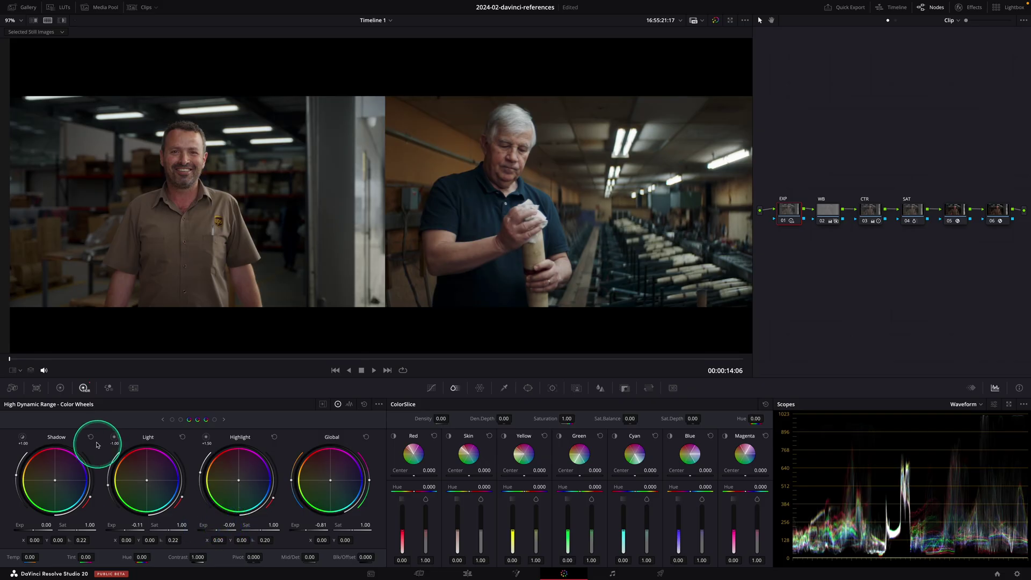
drag(46, 522, 70, 521)
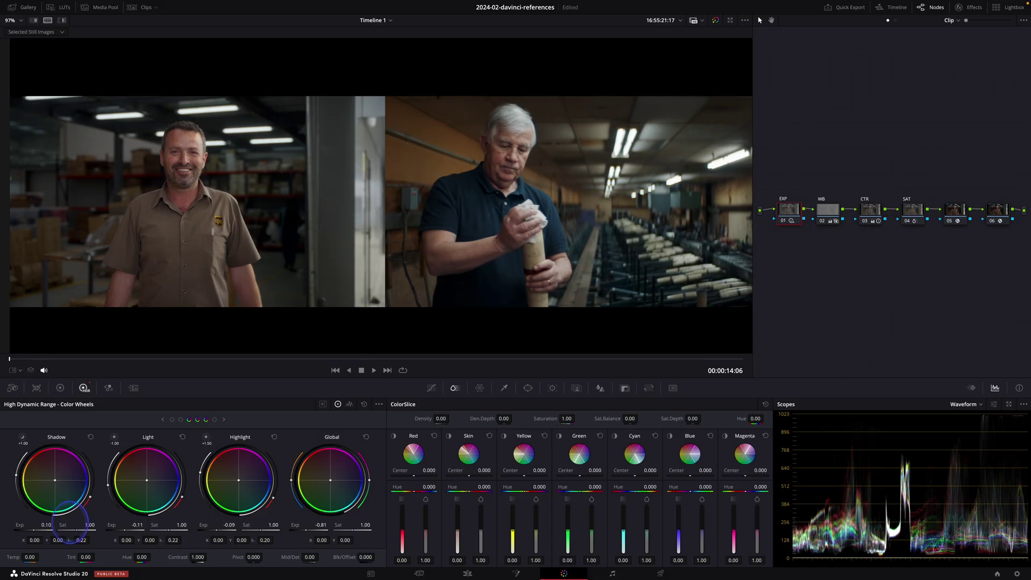
Step: On the WB node, set the primaries Gain to 1.04 red, 0.99 green and 0.90 blue
drag(822, 218, 821, 209)
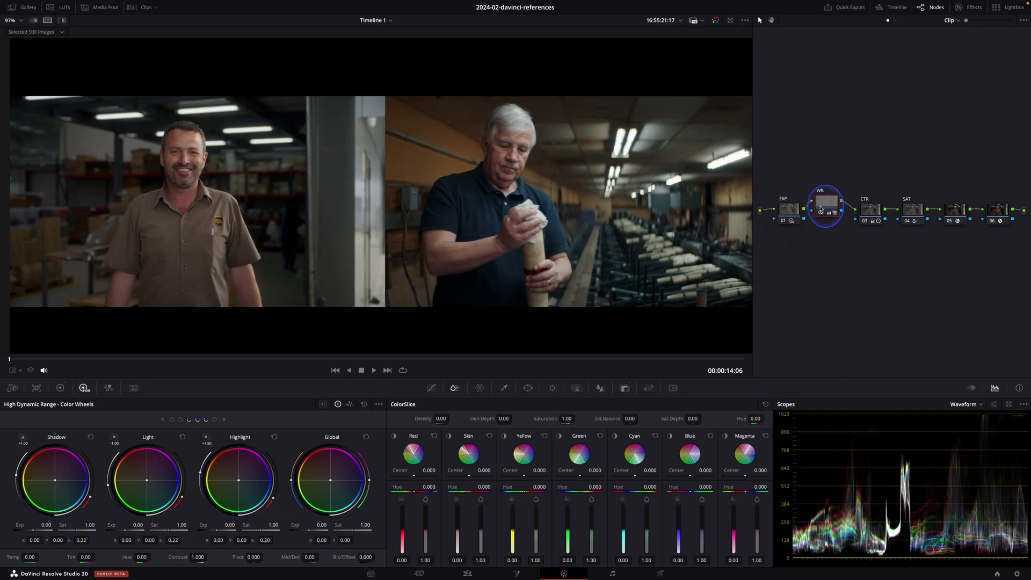
click(60, 387)
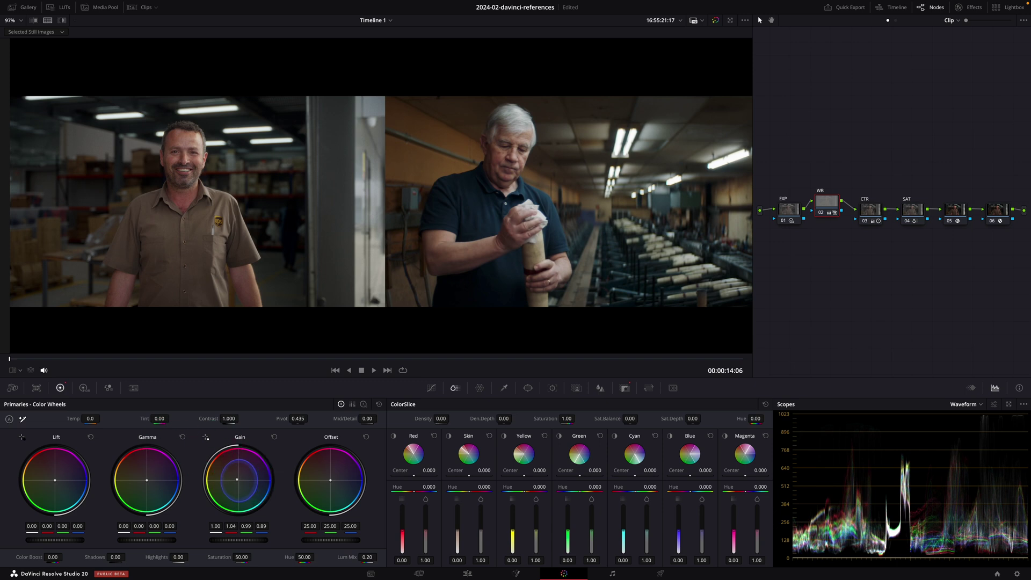
key(super)
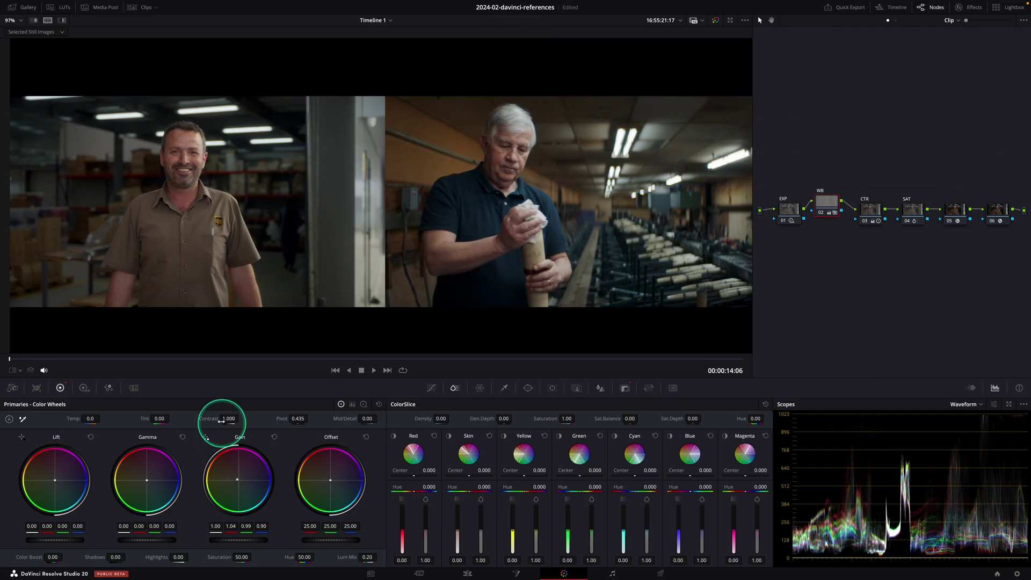
scroll(292, 175, up, 3)
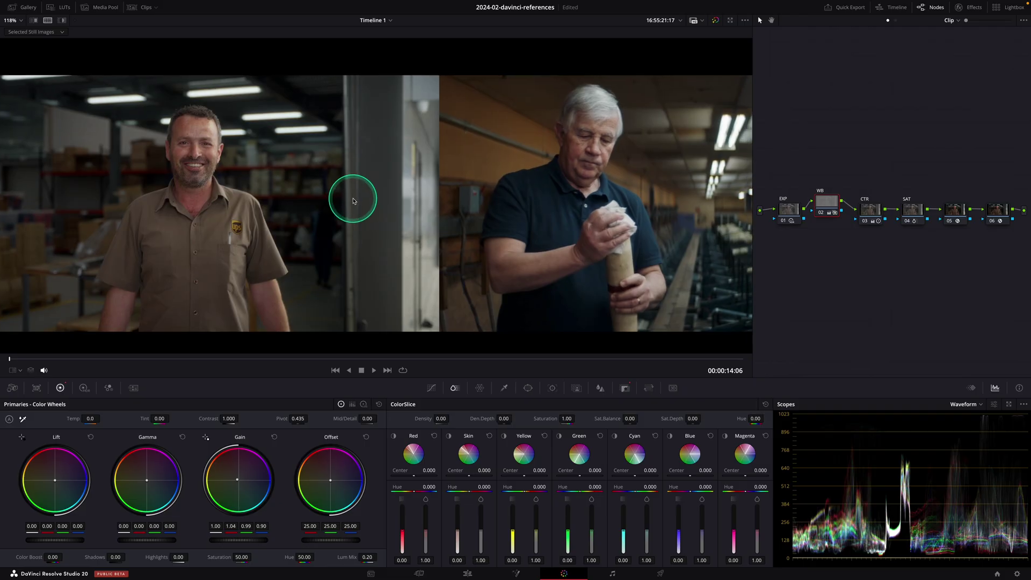
Step: On the SAT node, set the ColorSlice Skin center to -0.496 while checking the affected area in a highlight view of the single image
drag(912, 212, 909, 201)
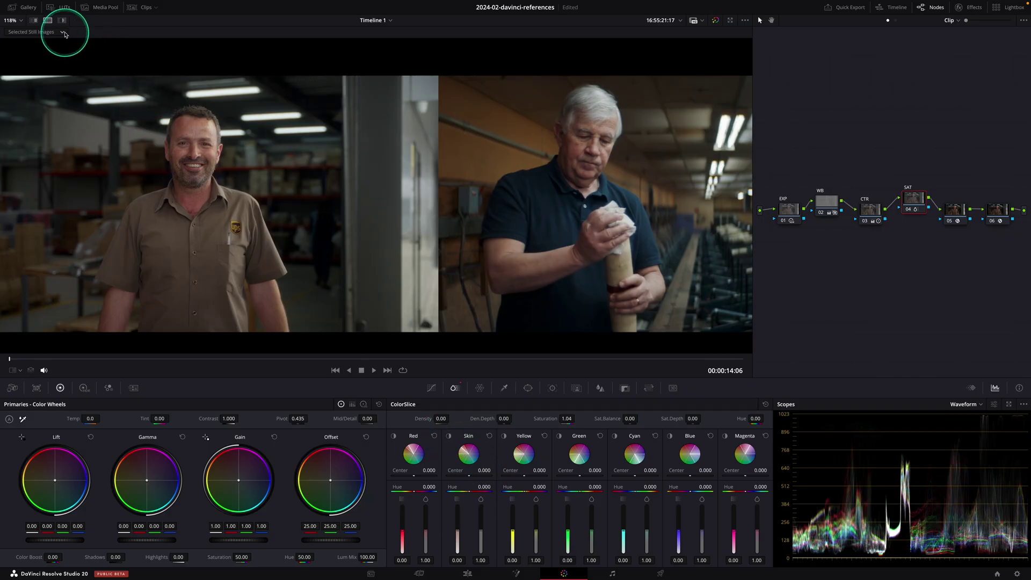
click(47, 20)
scroll(342, 197, down, 3)
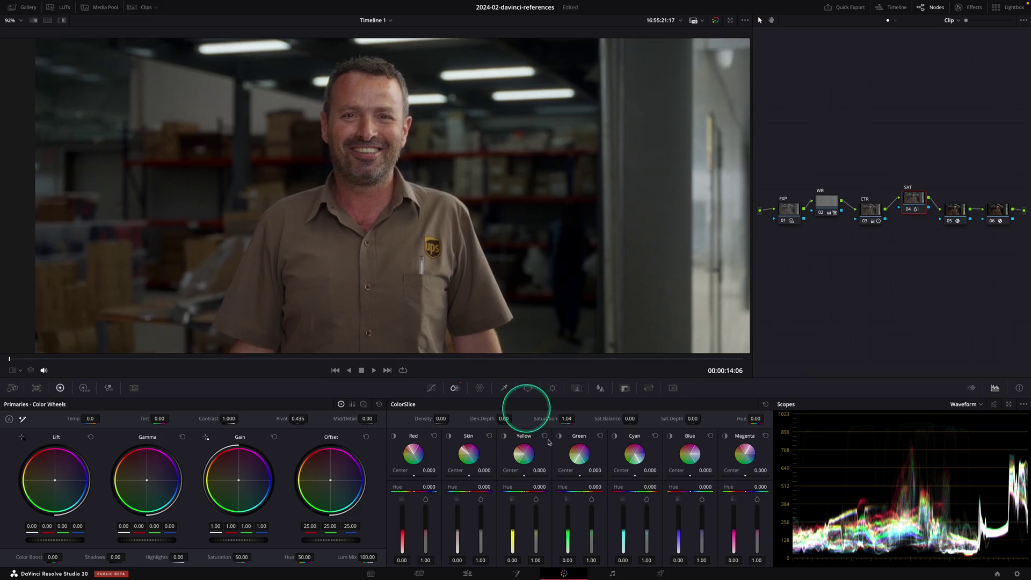
click(450, 437)
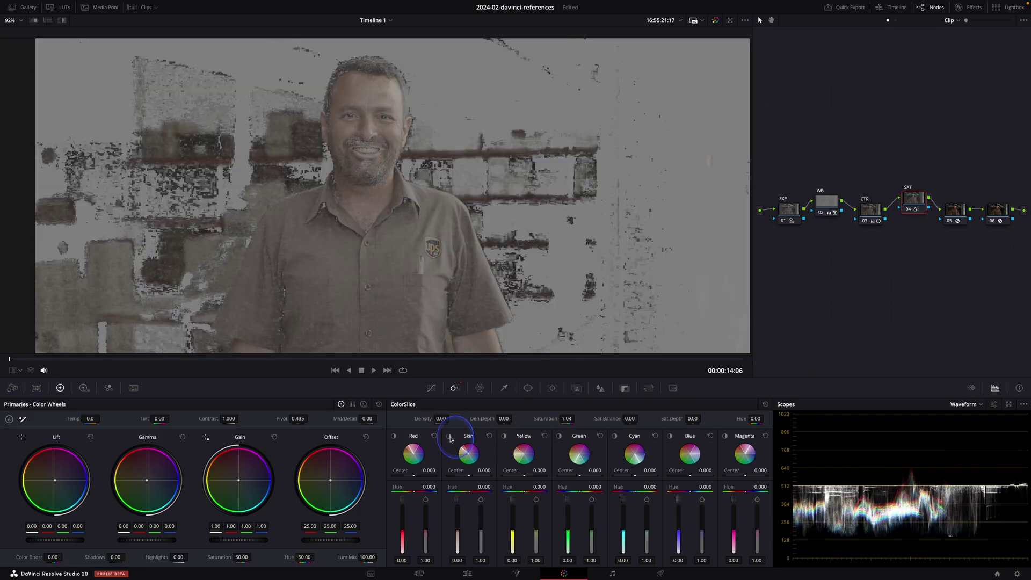
click(450, 437)
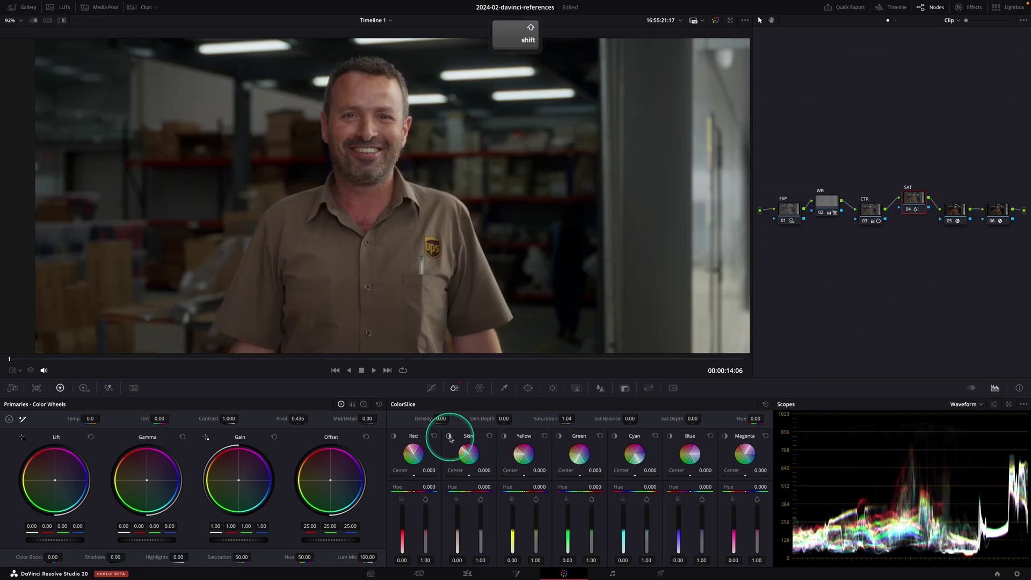
key(shift+h)
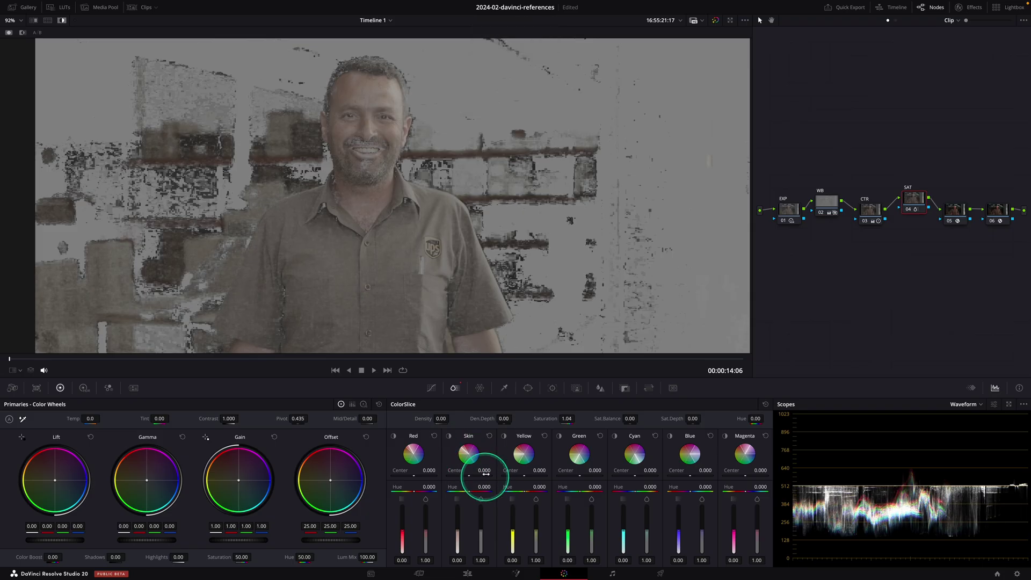
drag(483, 470, 454, 470)
drag(352, 472, 495, 471)
key(shift+h)
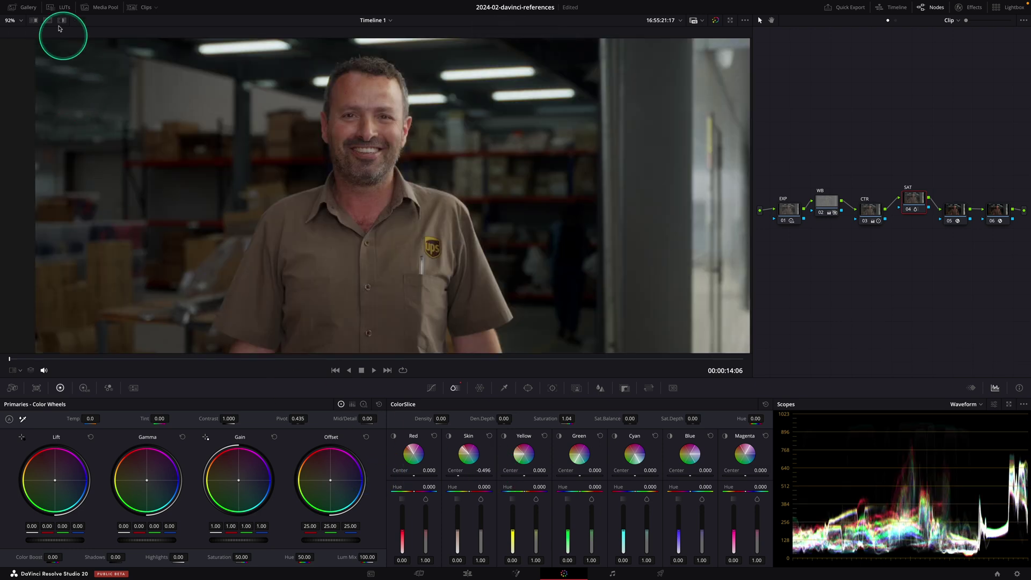
Step: Restore the side-by-side reference view and shift the SAT node's ColorSlice Skin hue to about -0.134
click(47, 20)
scroll(187, 211, up, 2)
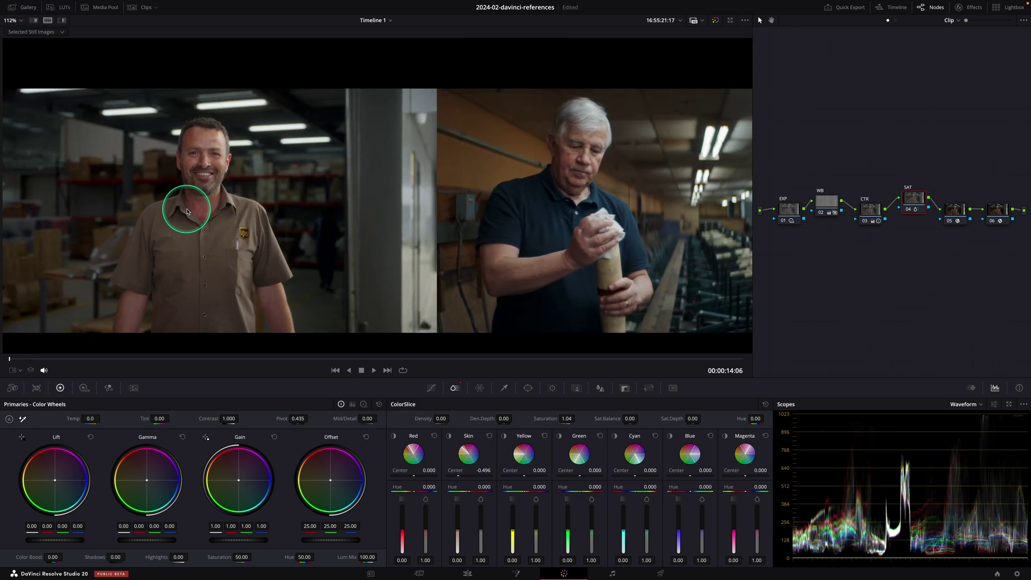
scroll(187, 211, up, 1)
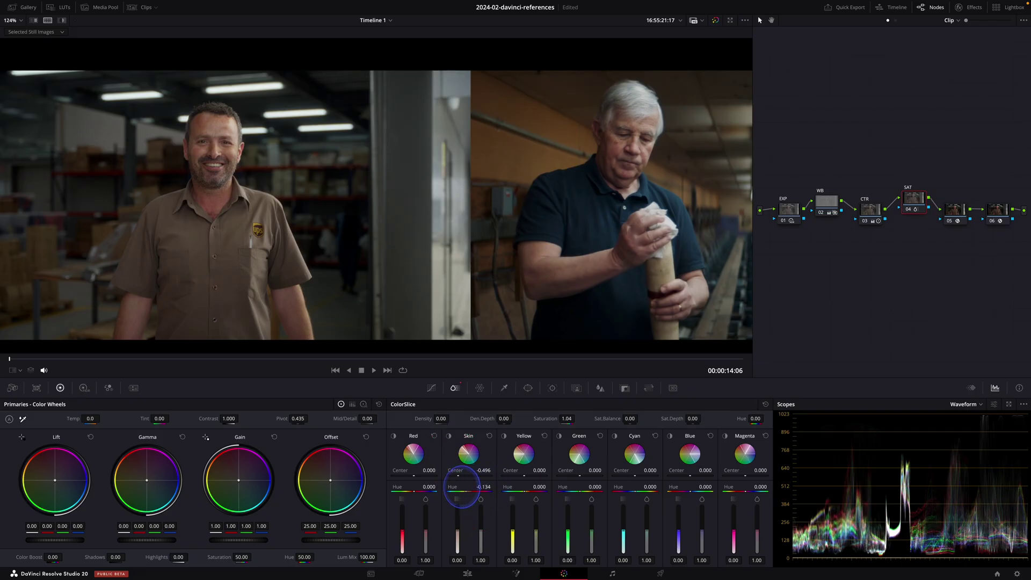
drag(469, 488, 464, 525)
Step: Show the side-by-side view full screen and switch between the clip's grade versions to compare them against the reference
key(super+f)
key(super+n)
key(super+n)
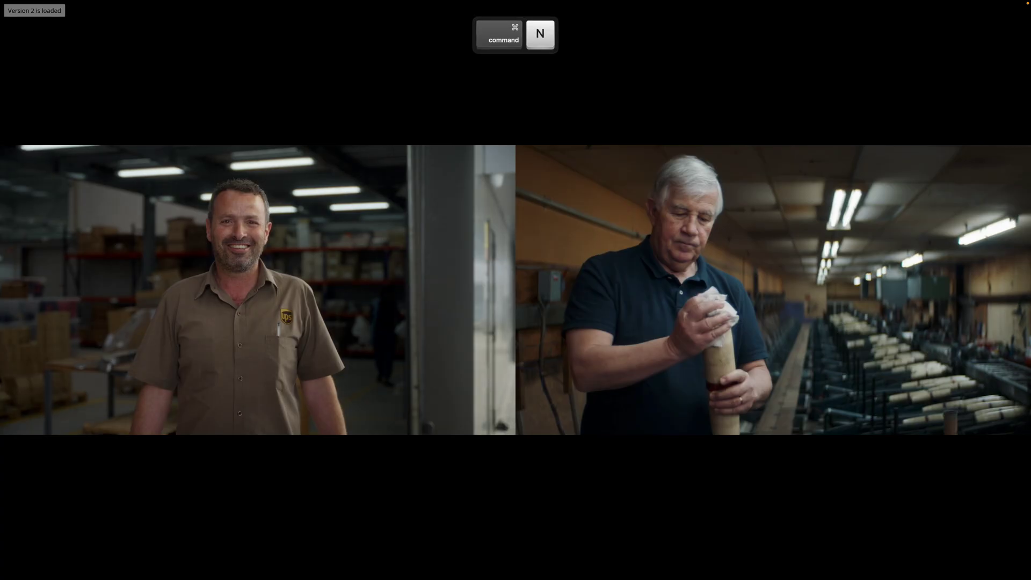
key(super+n)
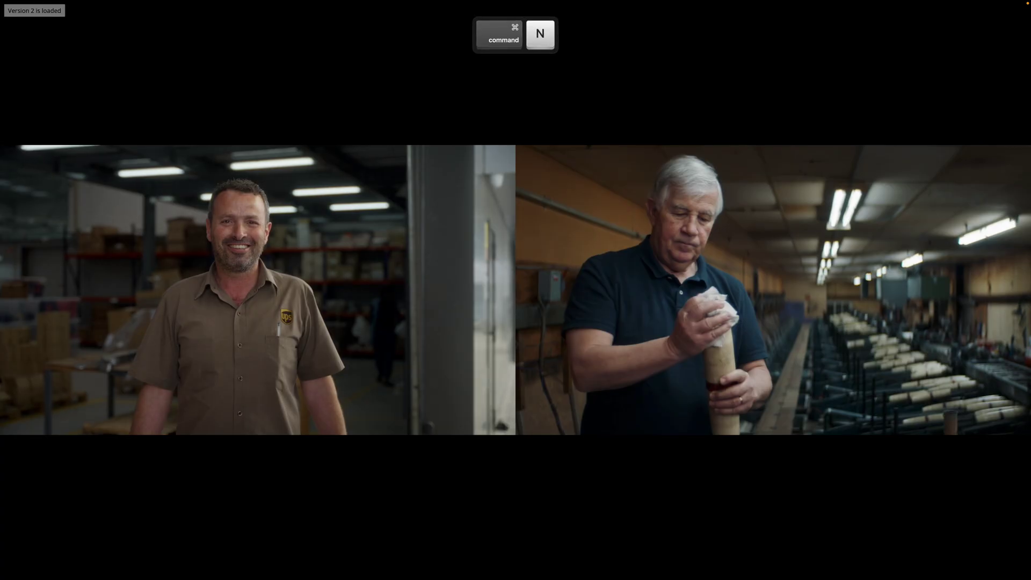